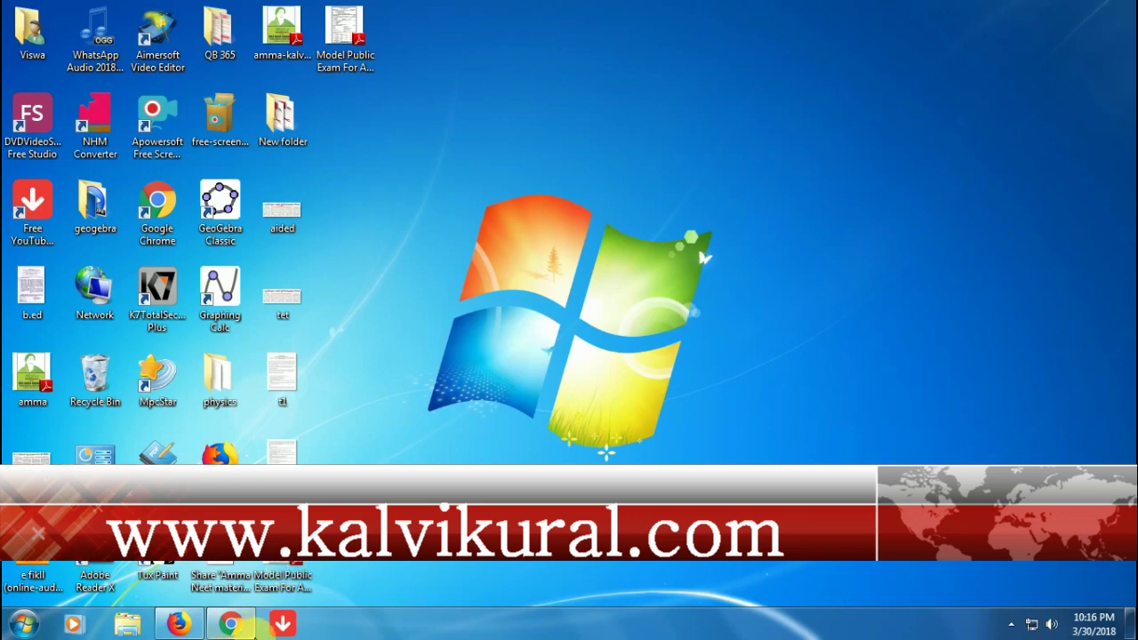
- Load google.com in the Firefox window
mouse_move(253, 634)
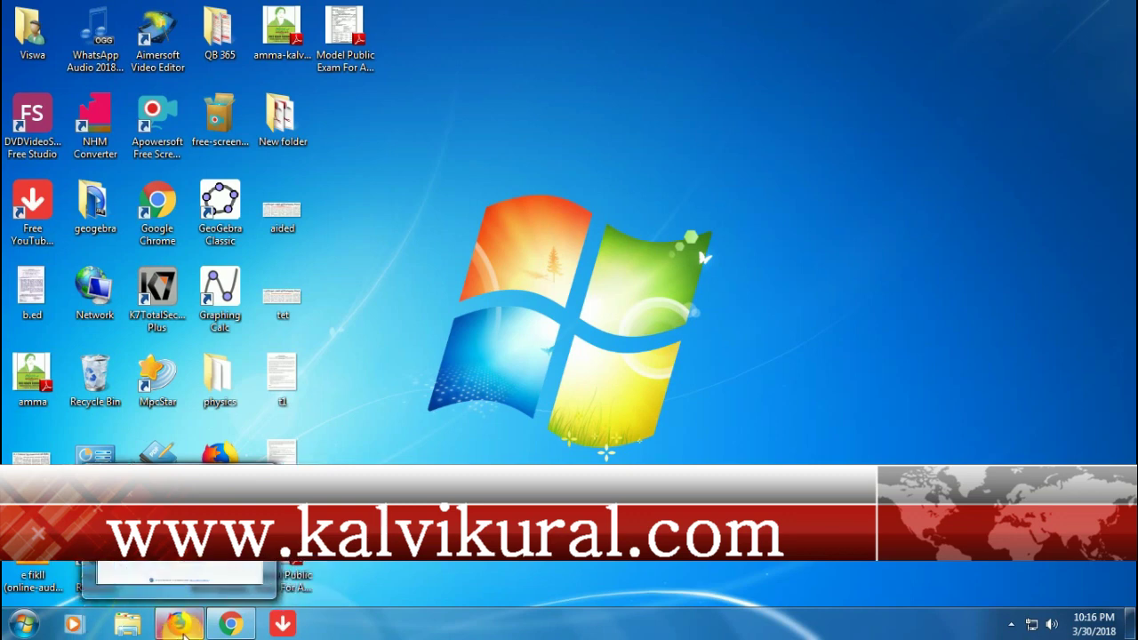
click(180, 624)
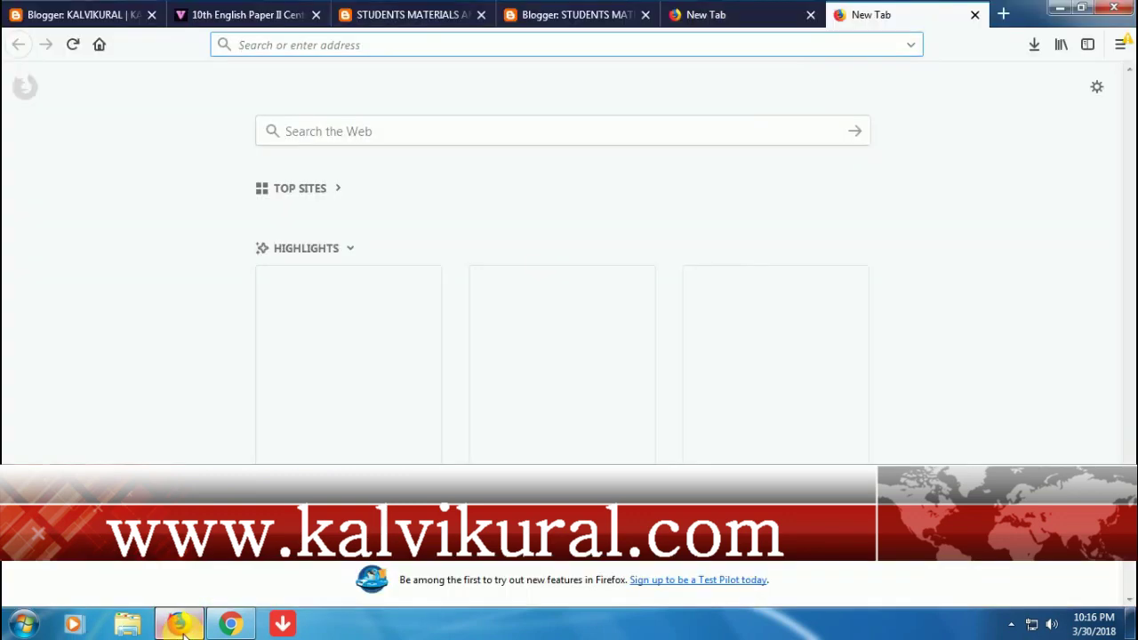
click(326, 50)
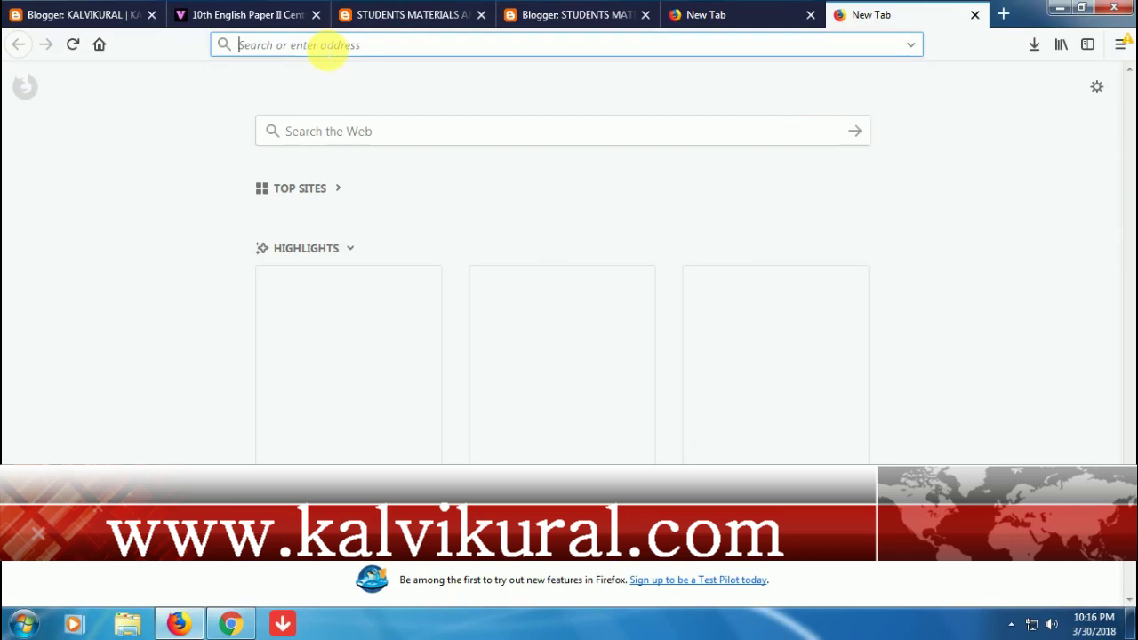
text(GOOG)
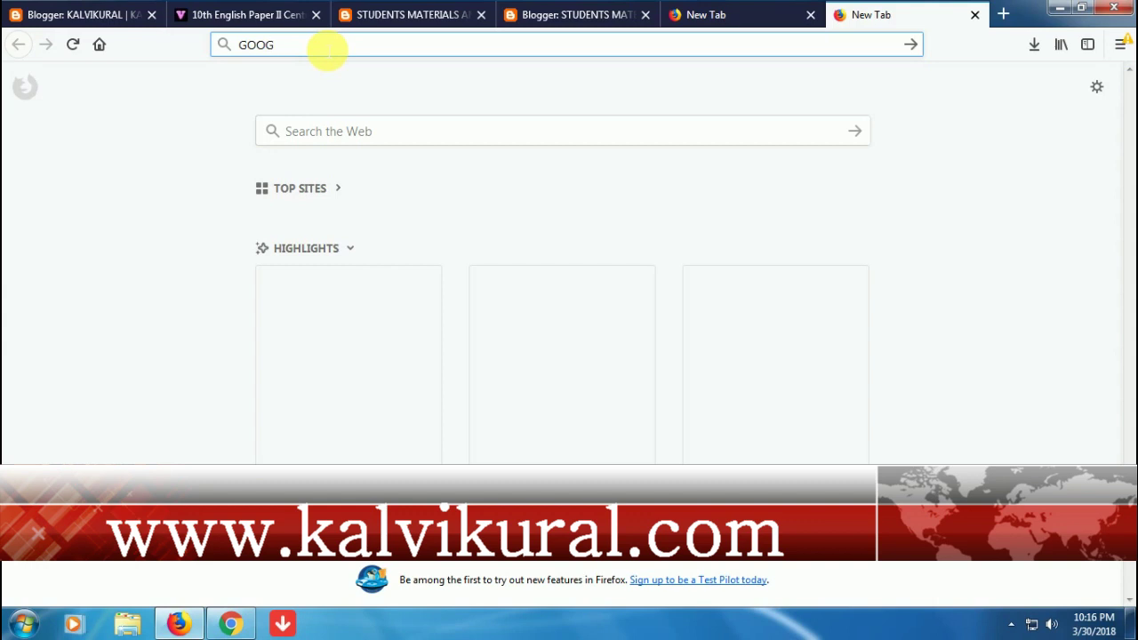
text(LE.COM)
key(Return)
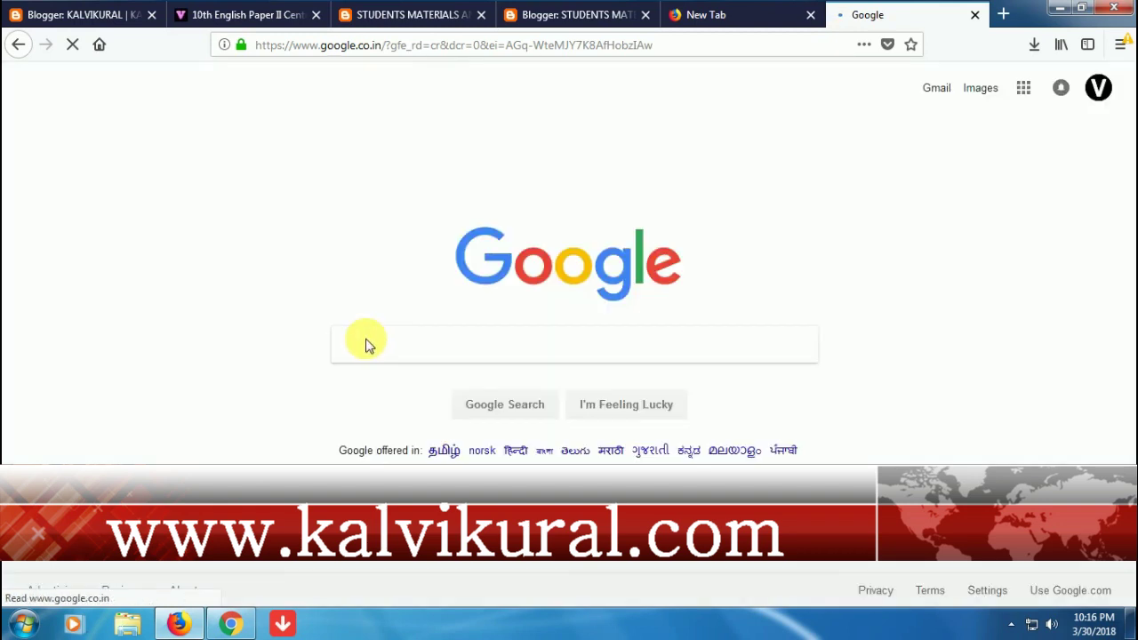
- Search Google for 'e-filing income tax' and open the incometaxindiaefiling.gov.in result
click(363, 345)
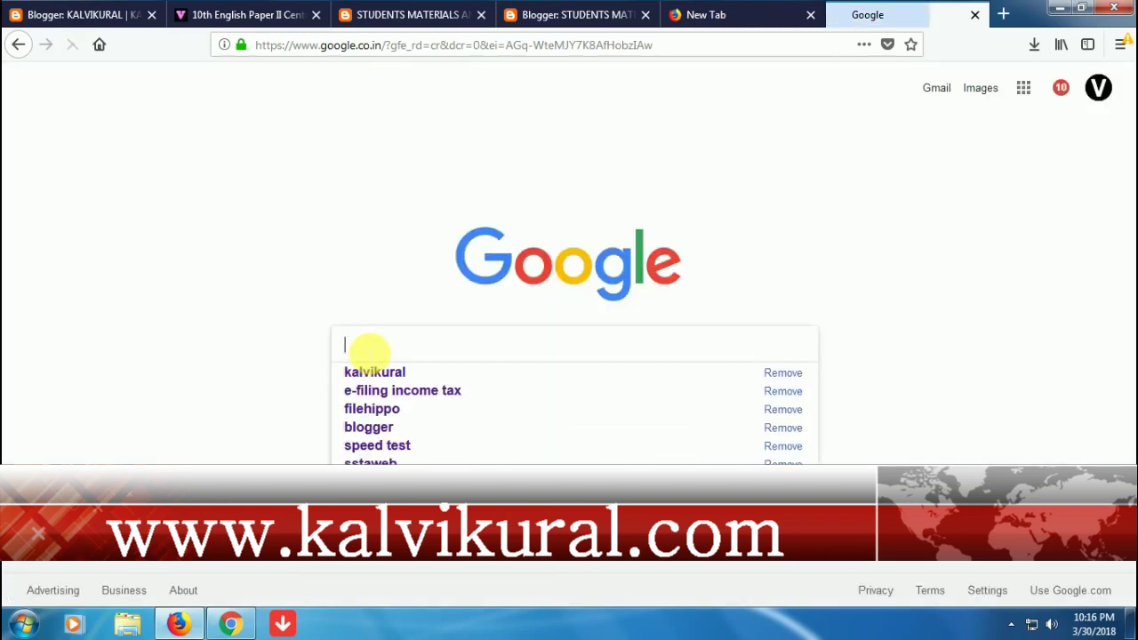
text(E FILIN)
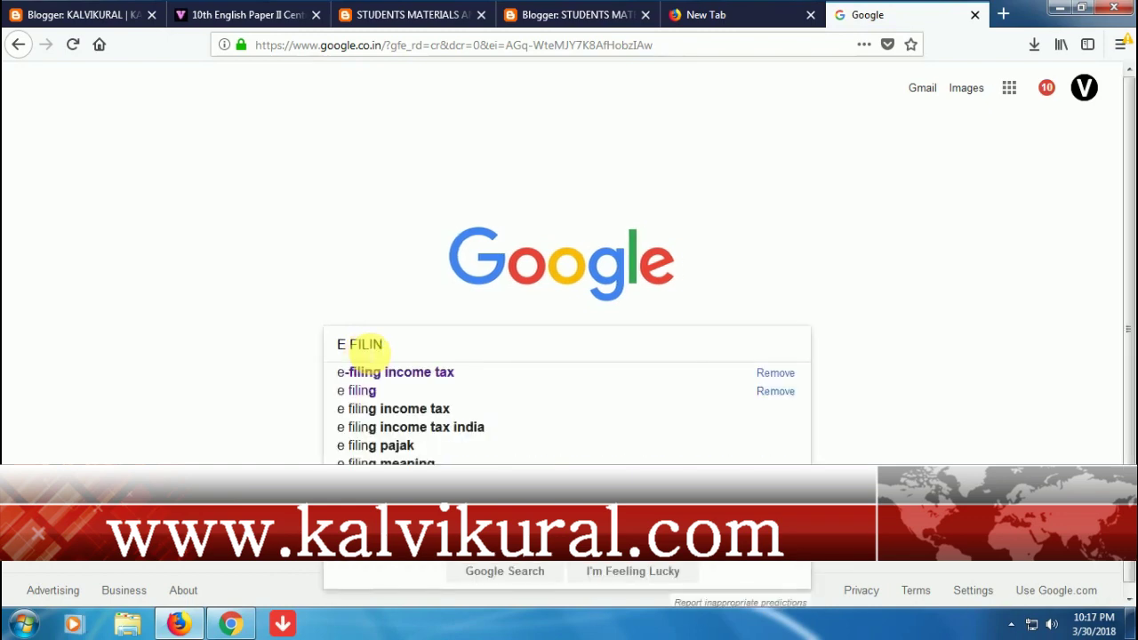
click(365, 374)
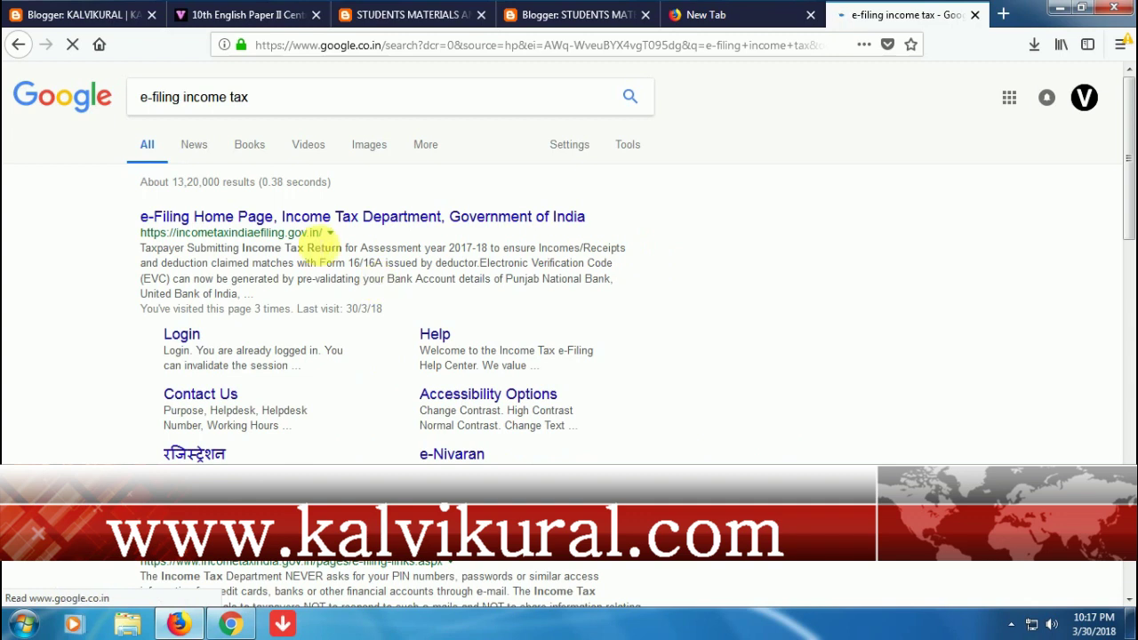
click(329, 221)
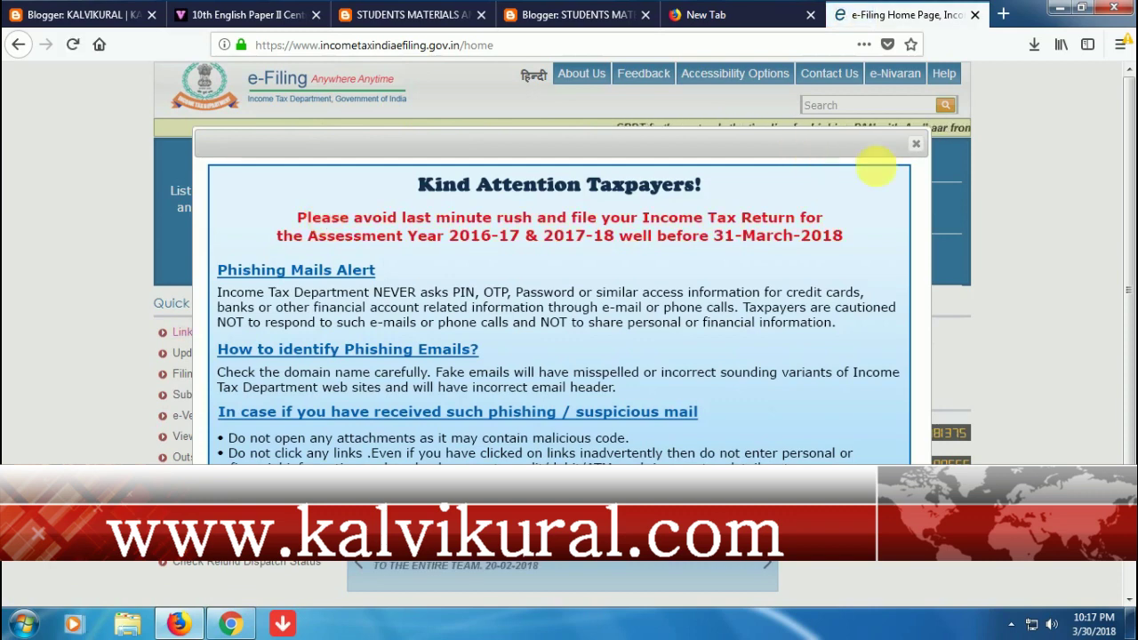
- Dismiss the 'Kind Attention Taxpayers!' notice and go to the registered-user login
click(916, 143)
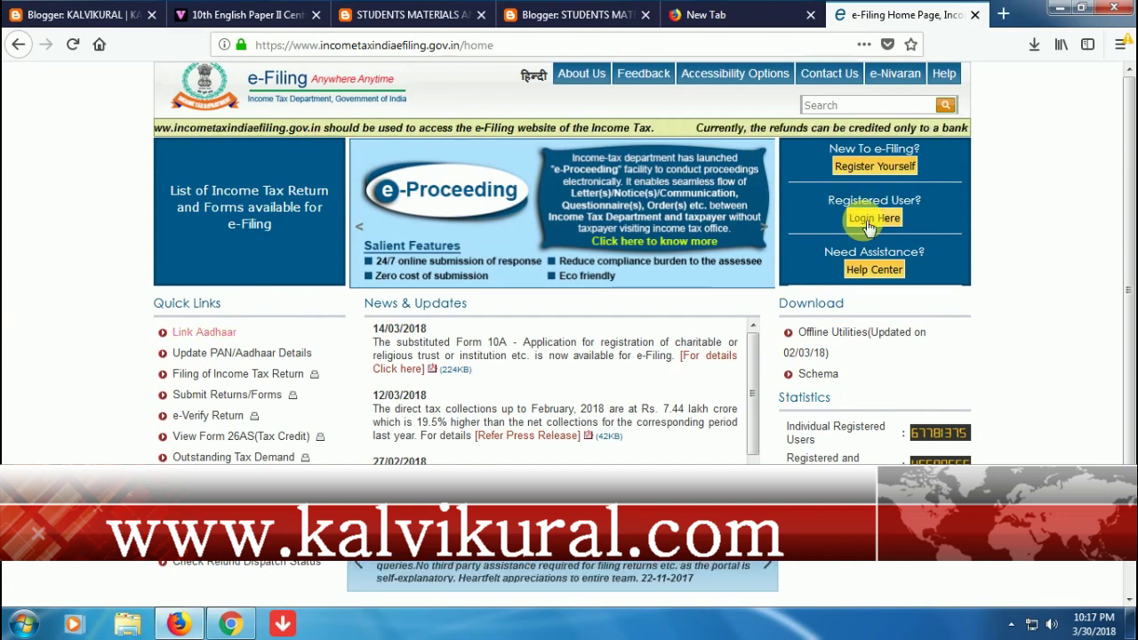
click(867, 226)
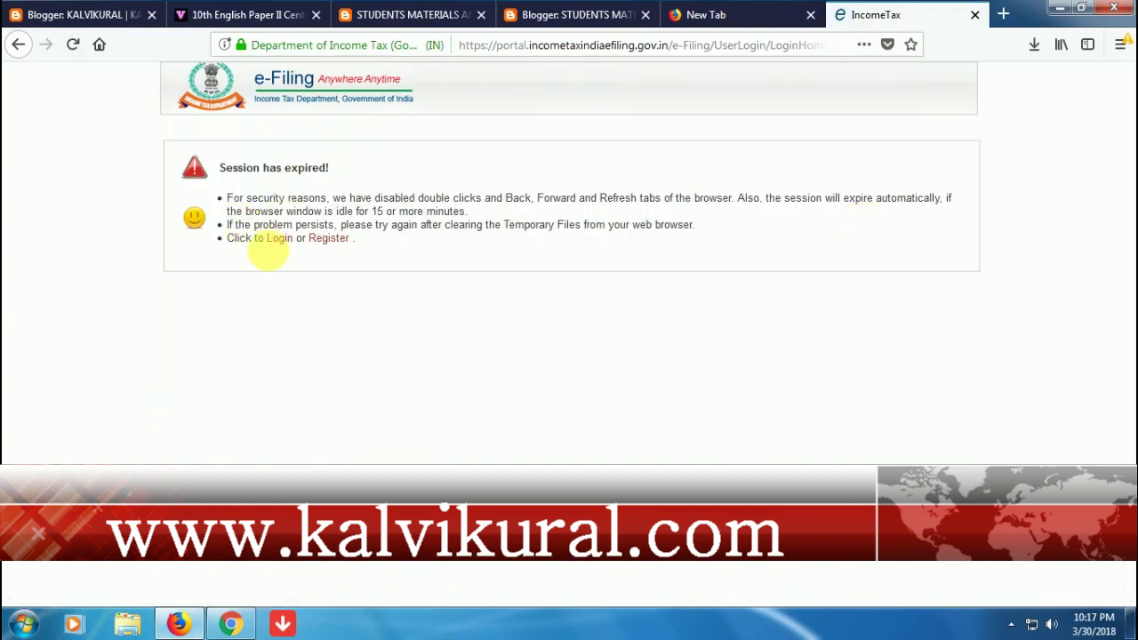
- Enter the user ID (PAN) and the account password on the login page
click(281, 245)
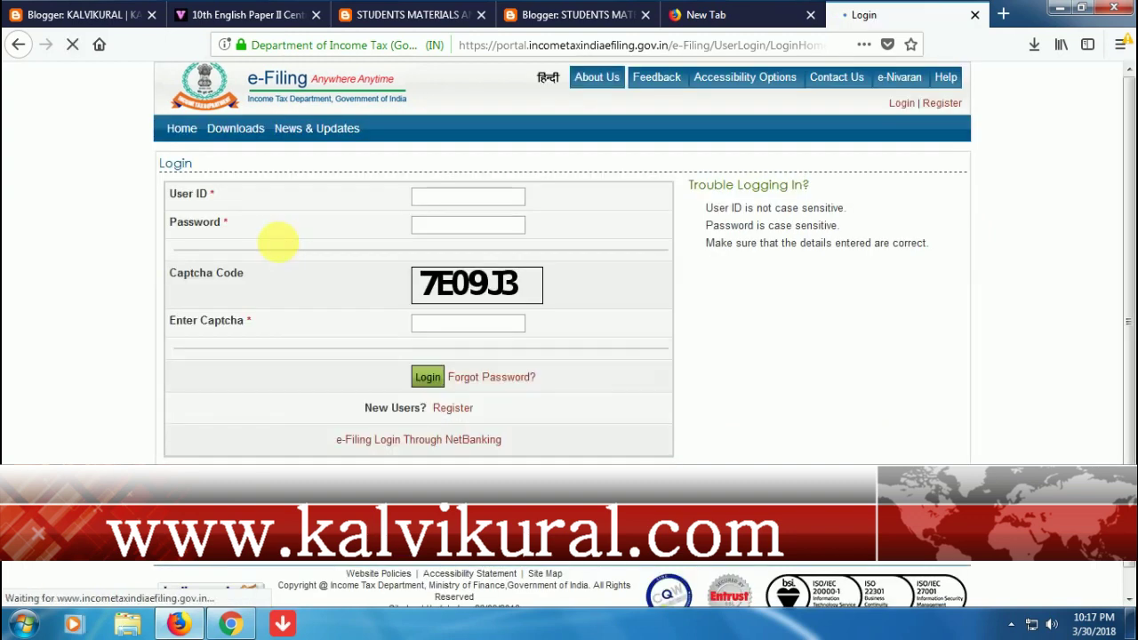
click(447, 201)
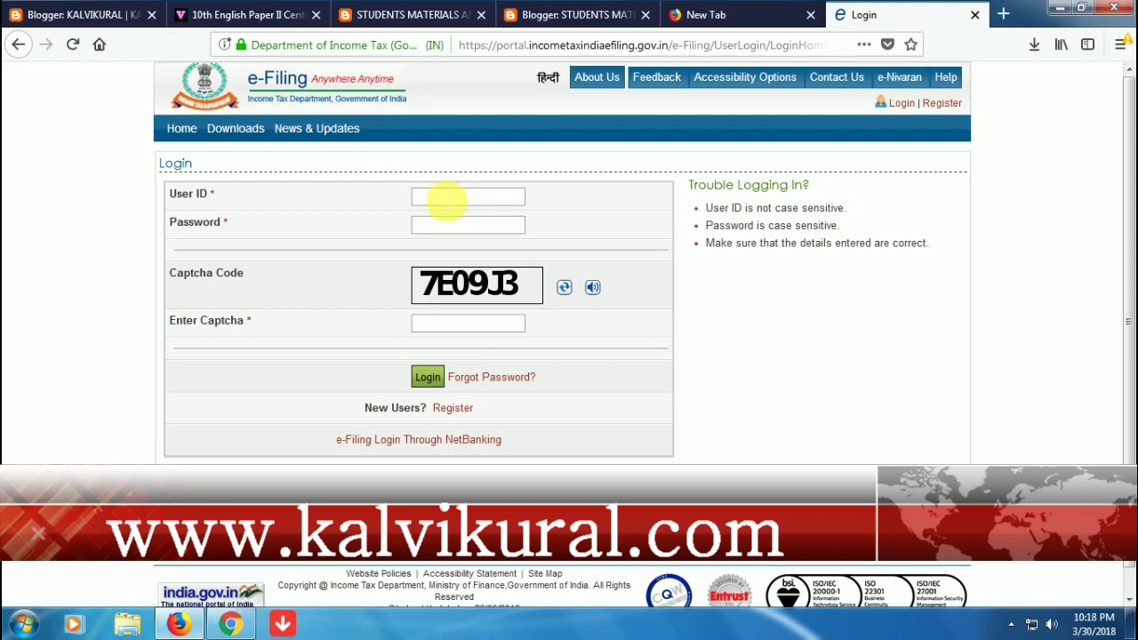
click(438, 231)
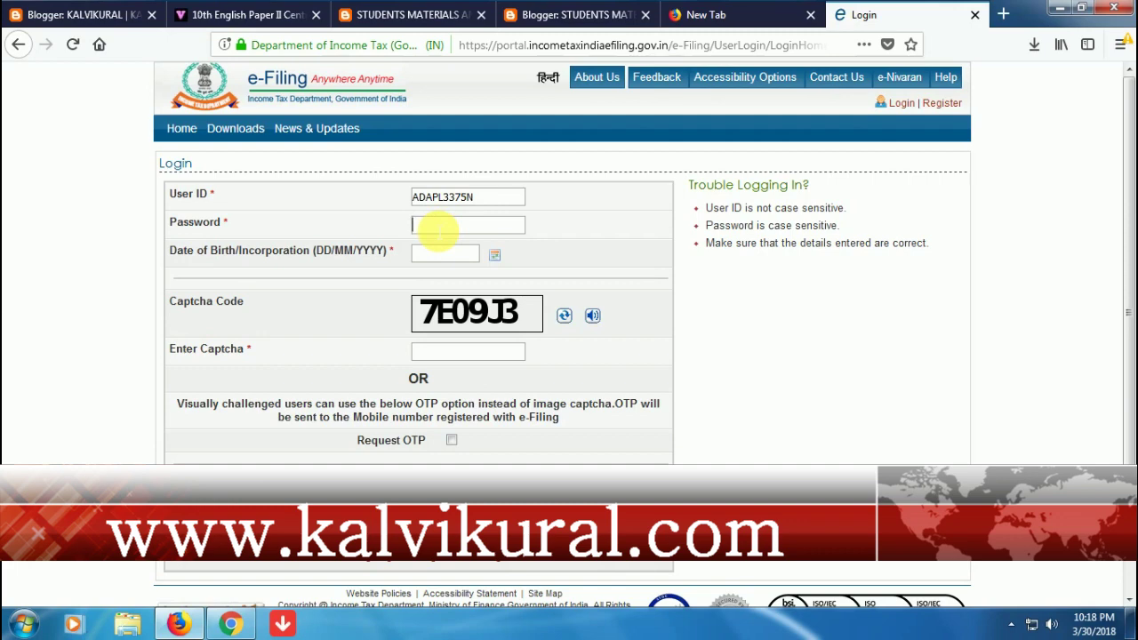
text(•••••••••)
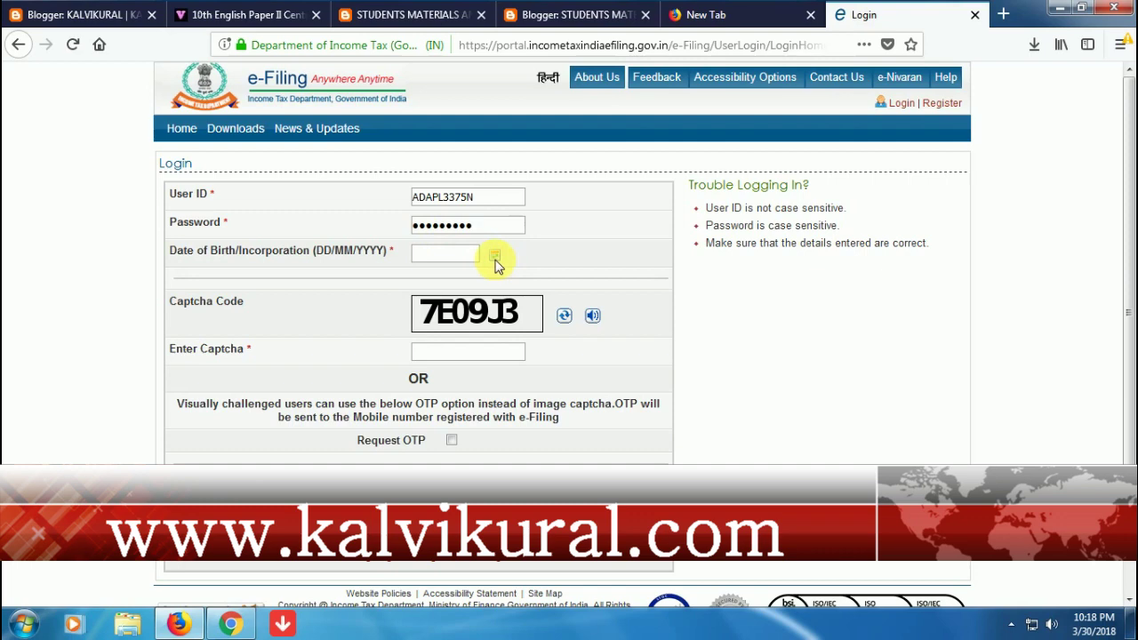
click(494, 257)
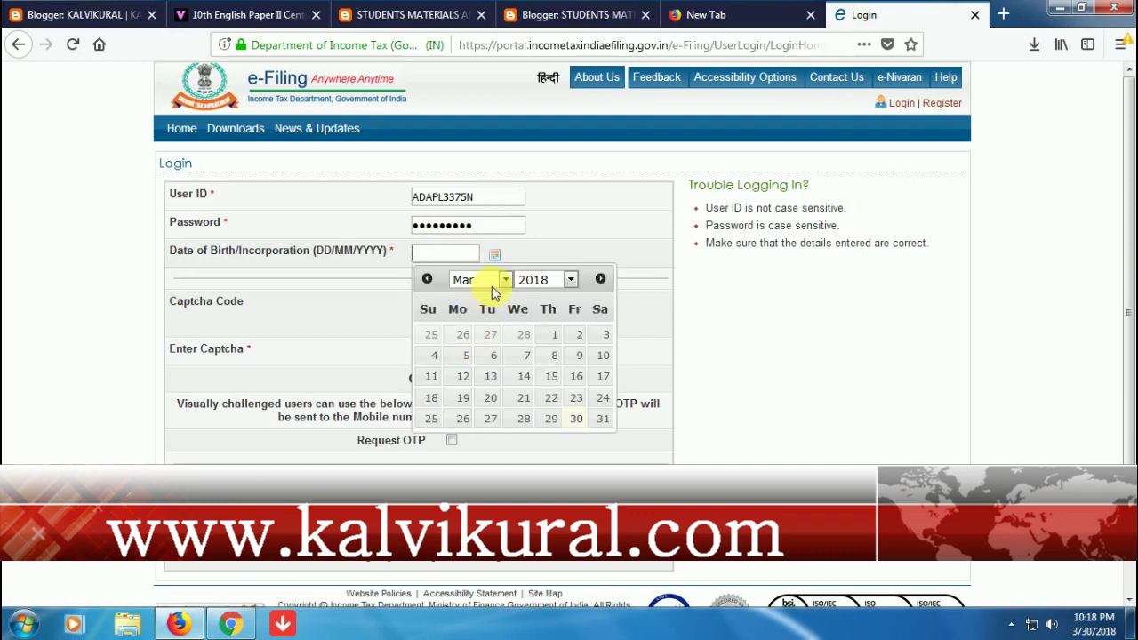
click(571, 281)
scroll(536, 452, up, 6)
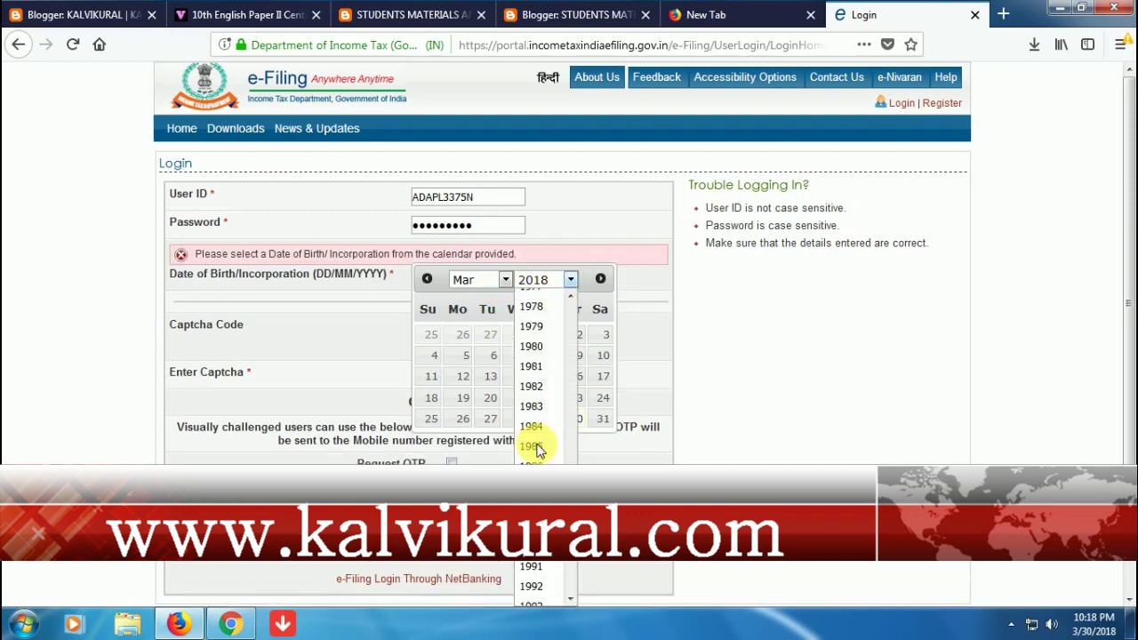
click(534, 345)
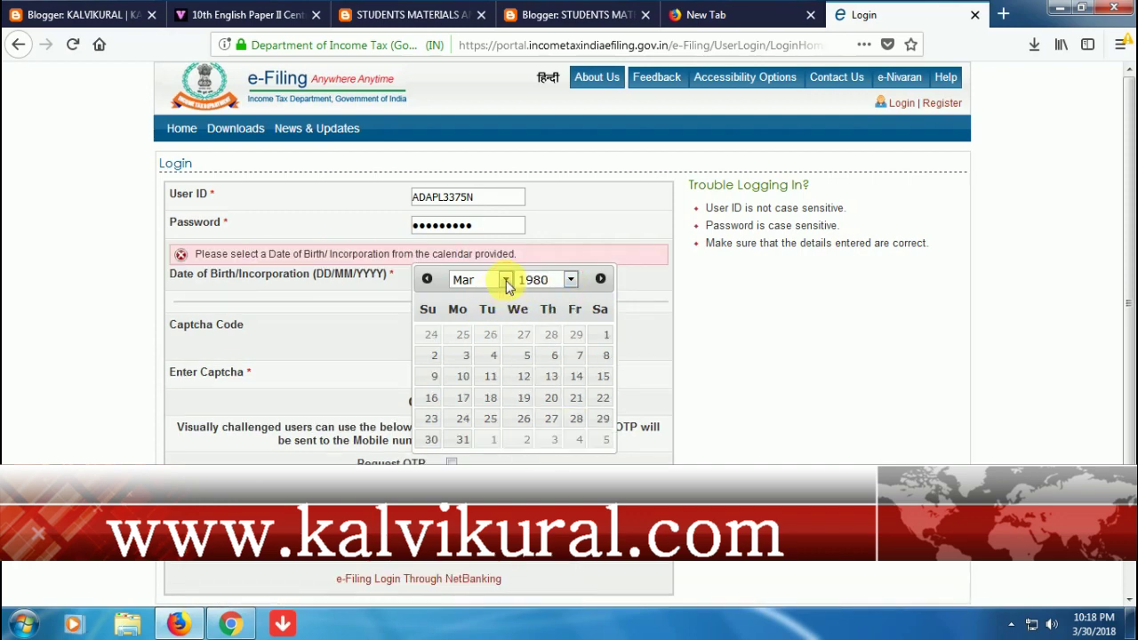
click(506, 280)
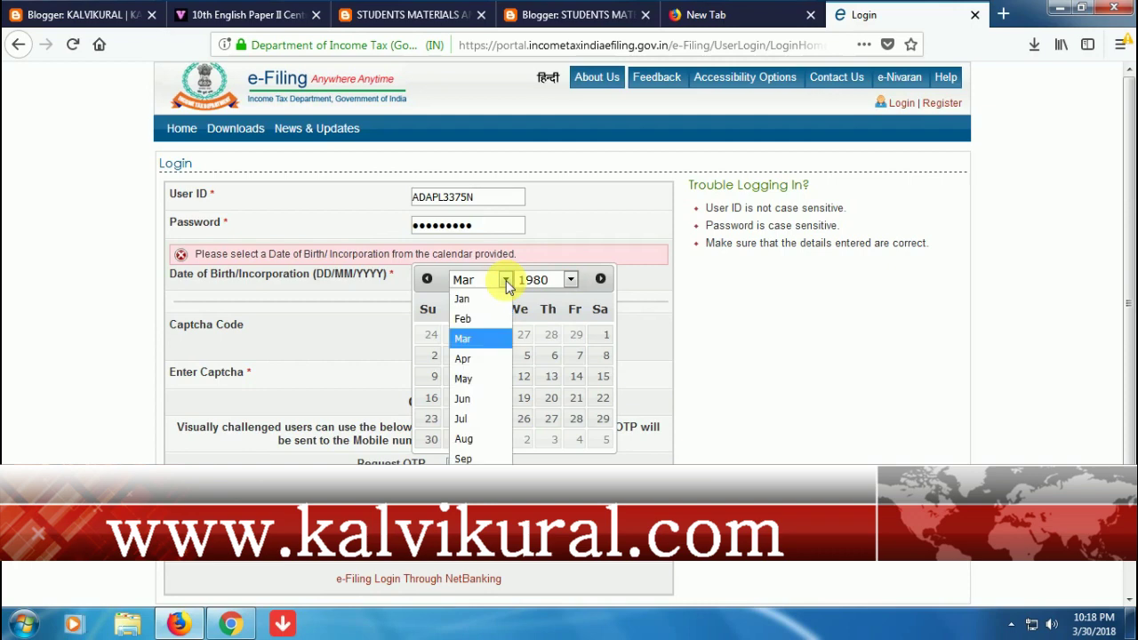
click(465, 399)
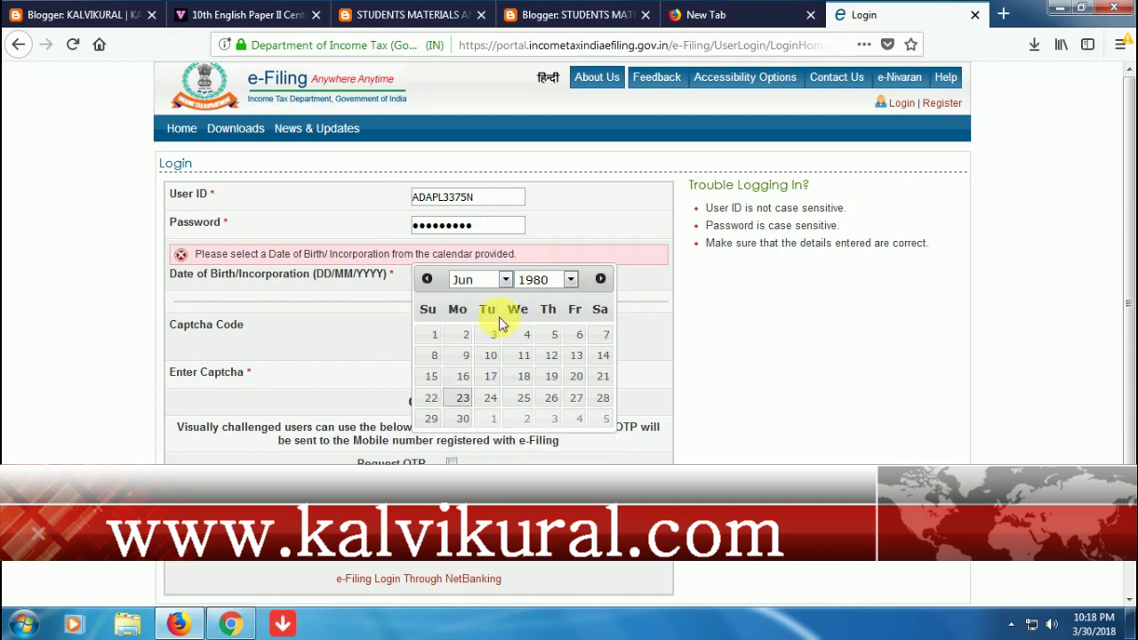
click(466, 355)
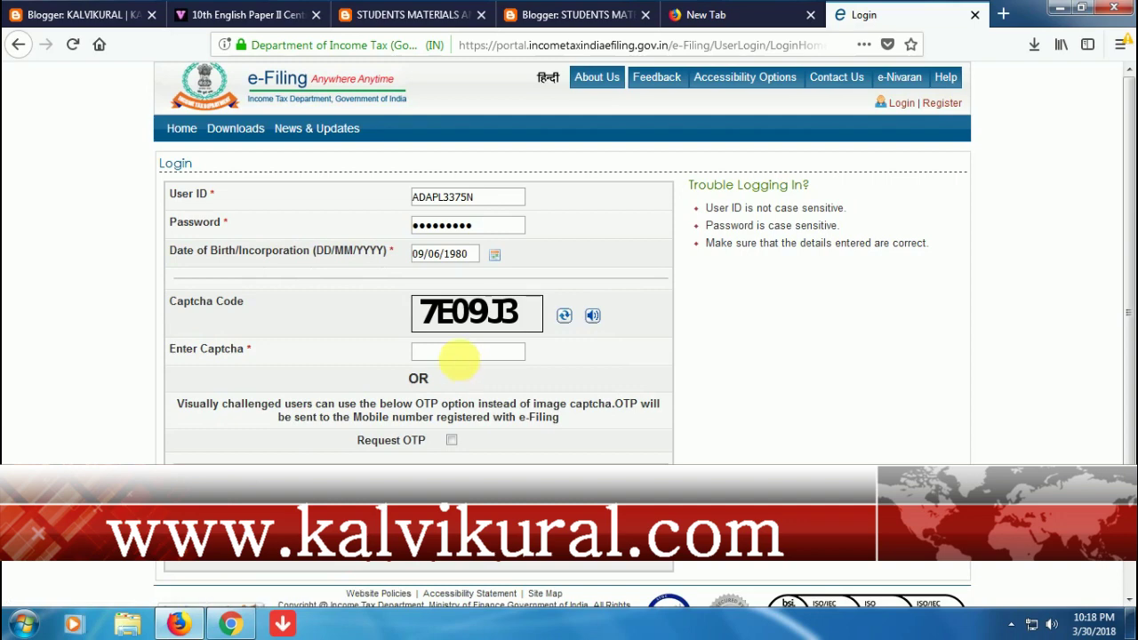
- Type the captcha code and submit the login form
click(466, 355)
text(7E09J3)
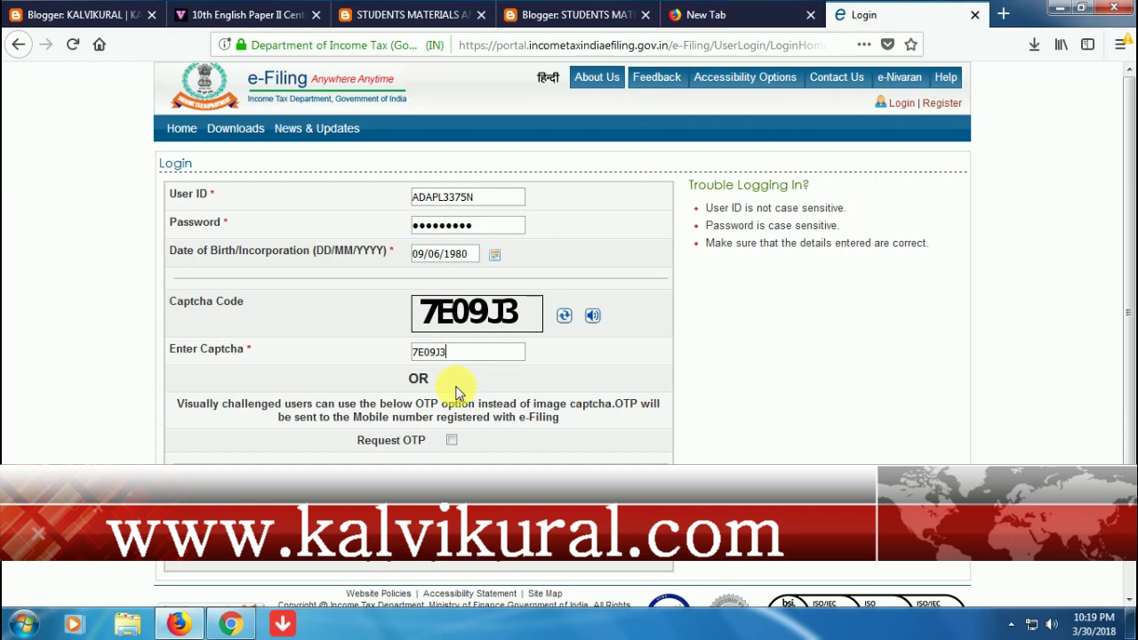
key(Return)
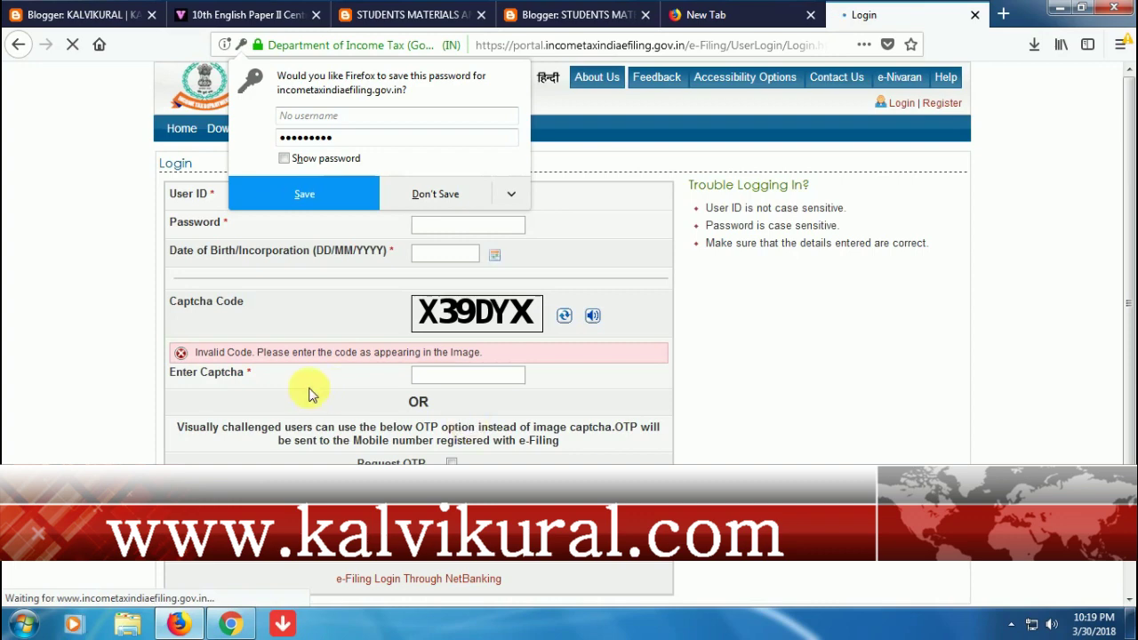
- Decline Firefox's password-saving offer and re-enter the account password
click(455, 198)
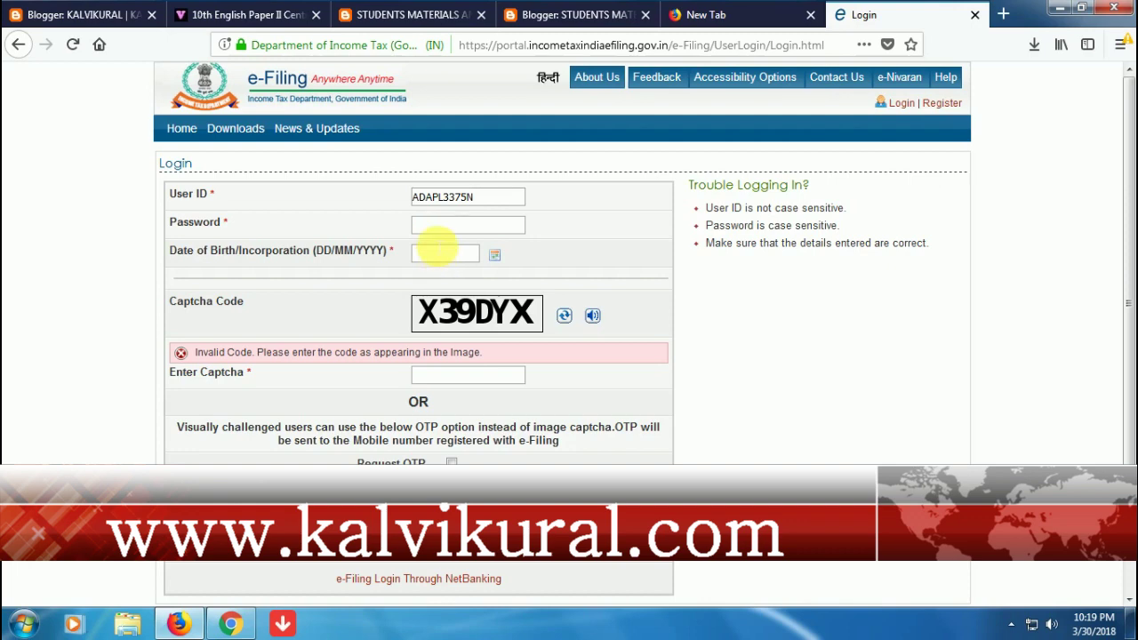
click(442, 233)
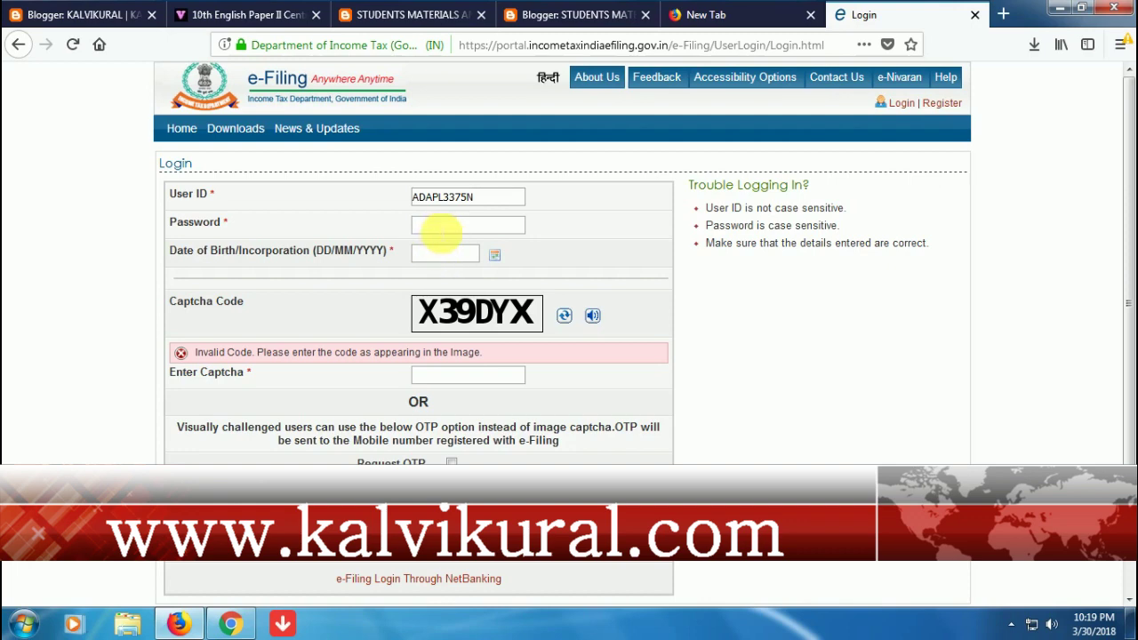
text(•••••••••)
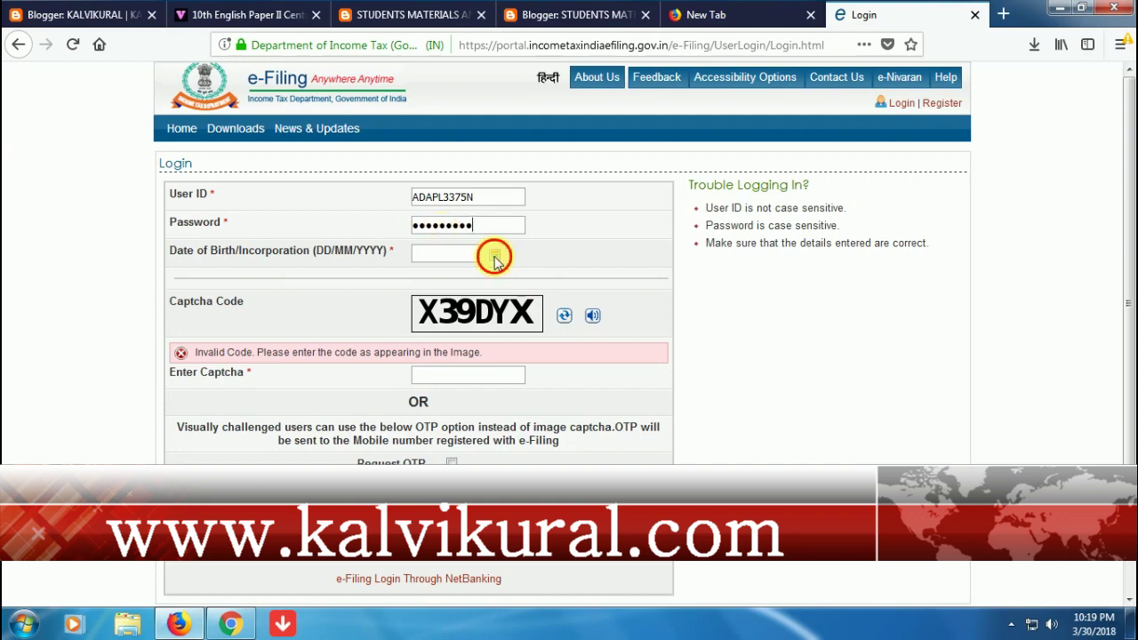
key(Tab)
- Set the date of birth to 9 June 1980 in the calendar
click(496, 257)
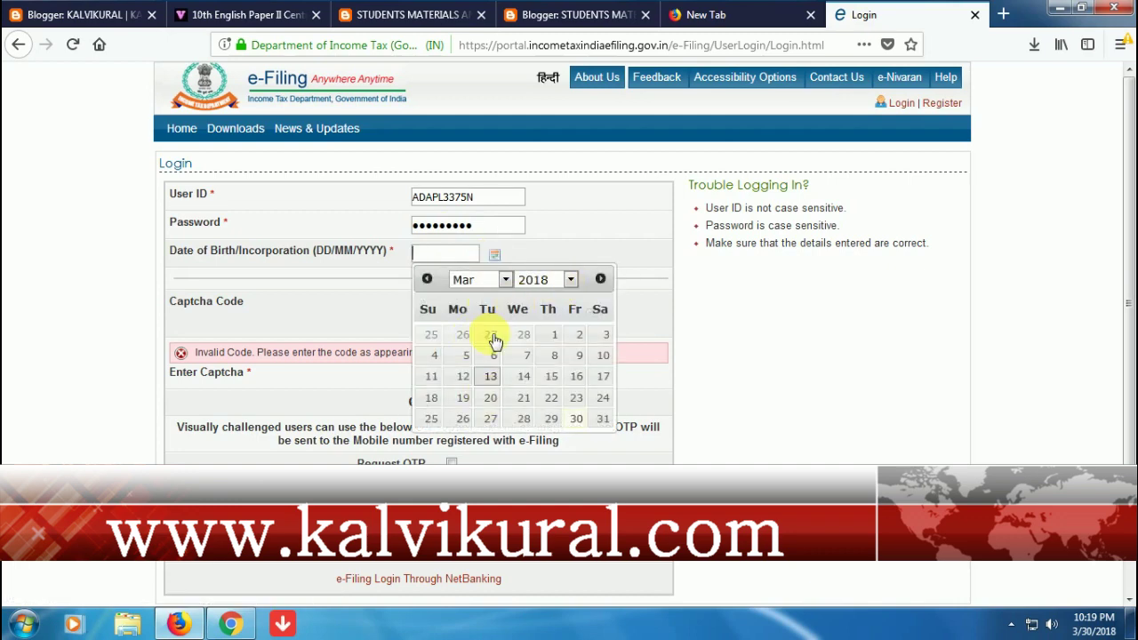
click(501, 281)
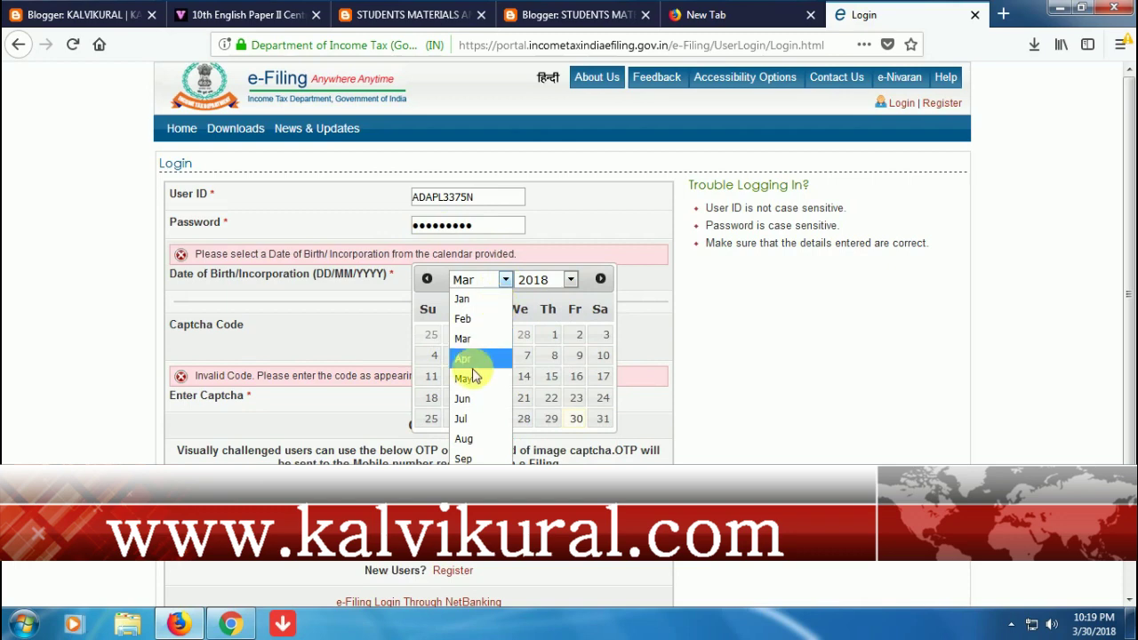
click(463, 397)
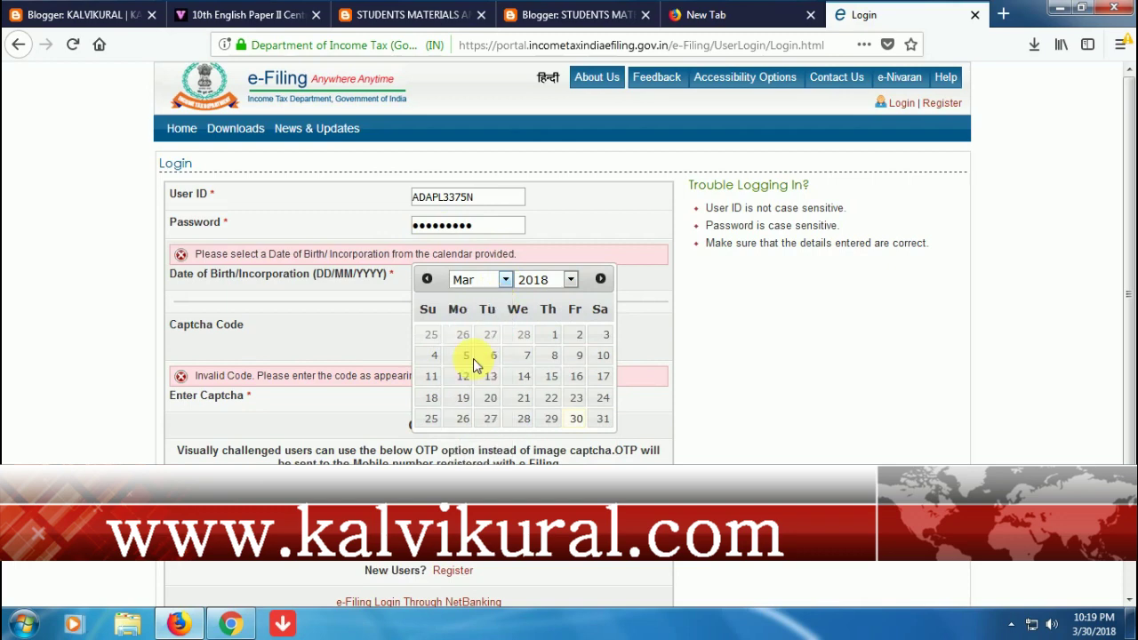
click(536, 280)
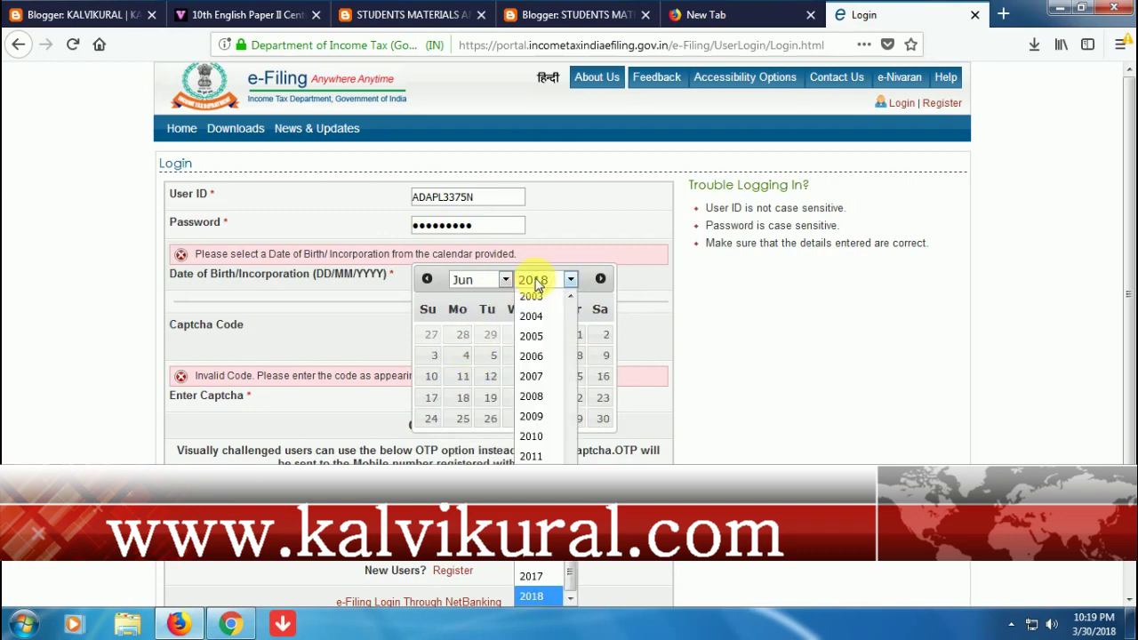
scroll(530, 400, up, 6)
scroll(530, 400, up, 4)
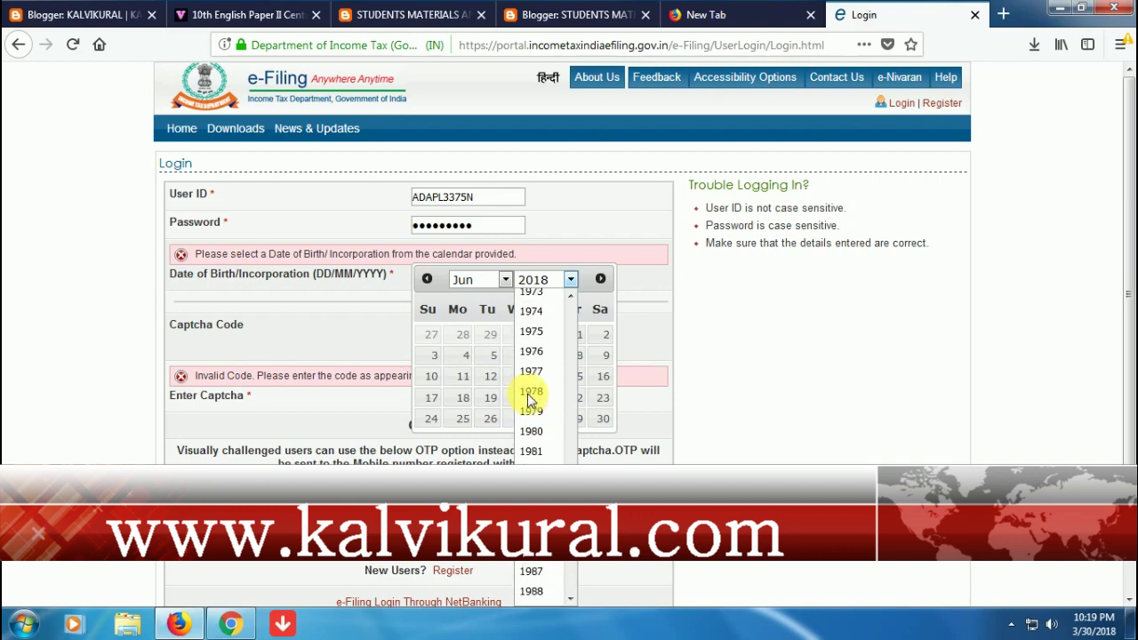
scroll(530, 400, up, 3)
scroll(530, 399, down, 4)
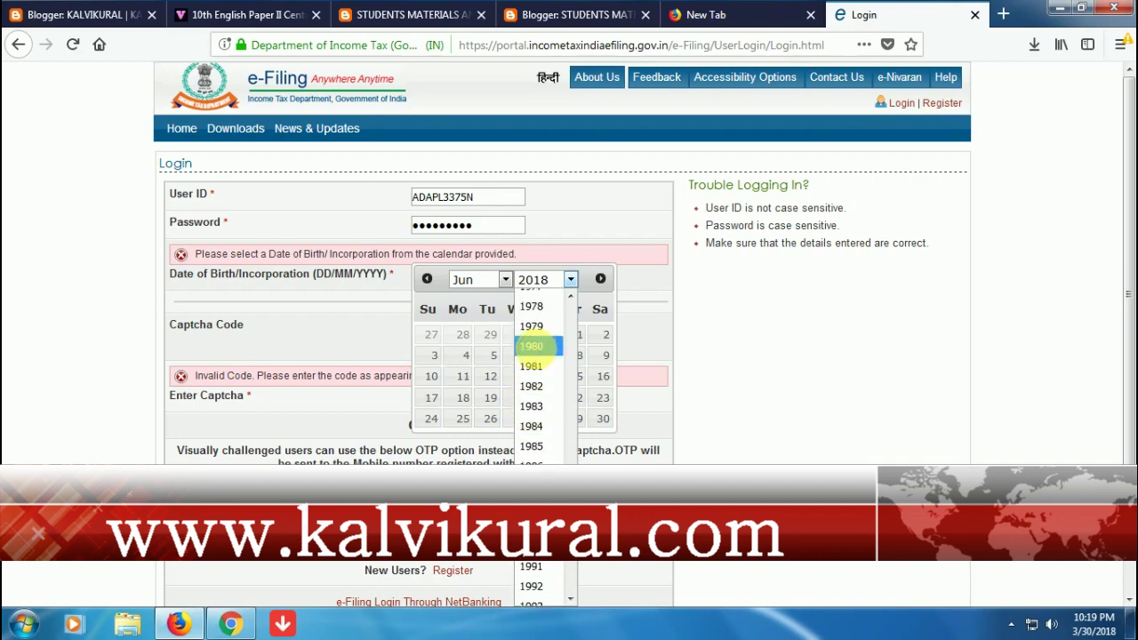
click(532, 346)
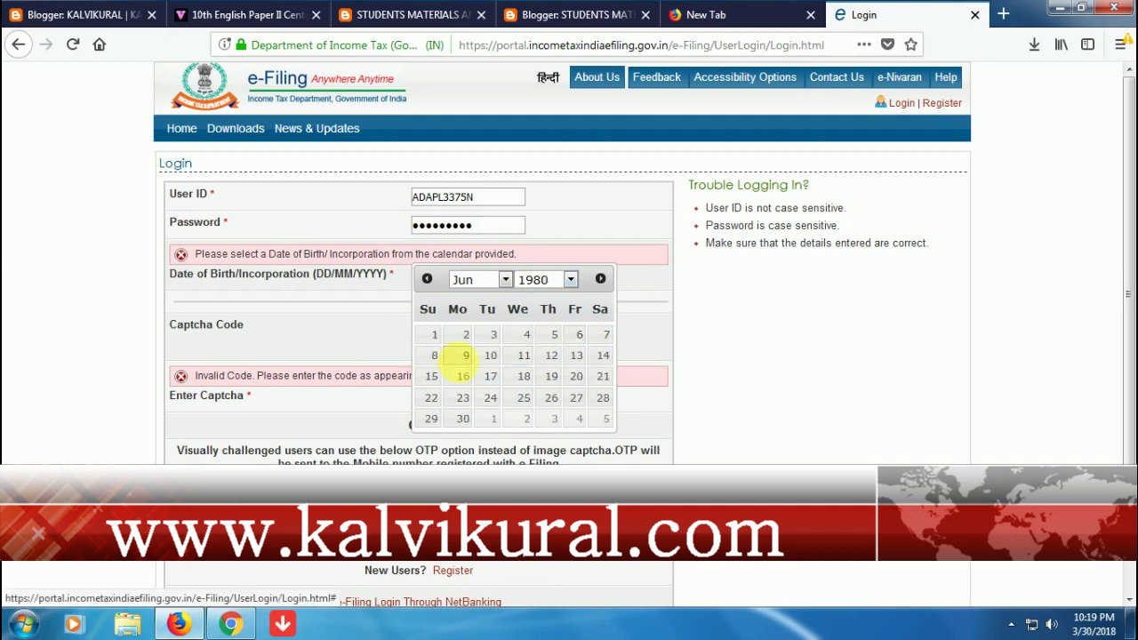
click(461, 356)
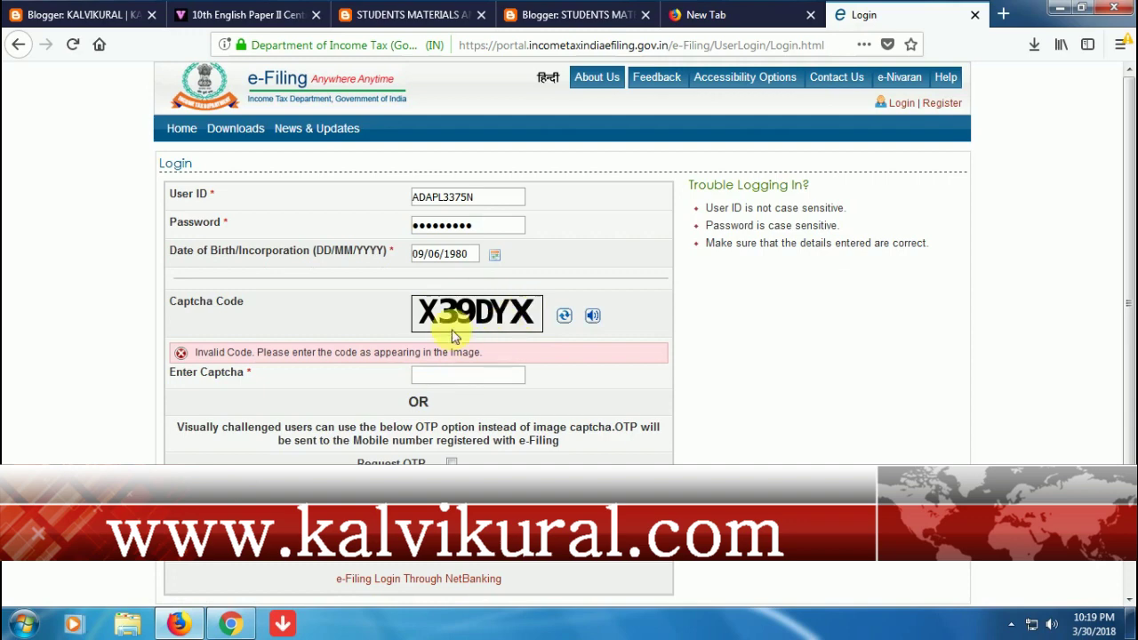
- Refresh the captcha until readable, enter the code and submit the login
click(565, 316)
click(566, 317)
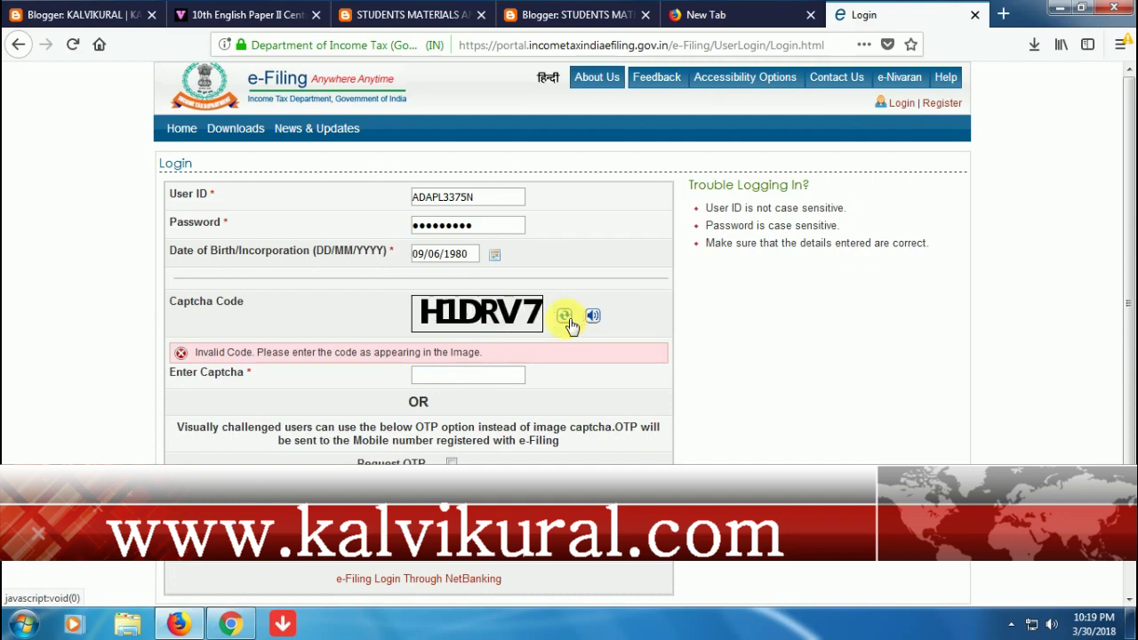
click(565, 317)
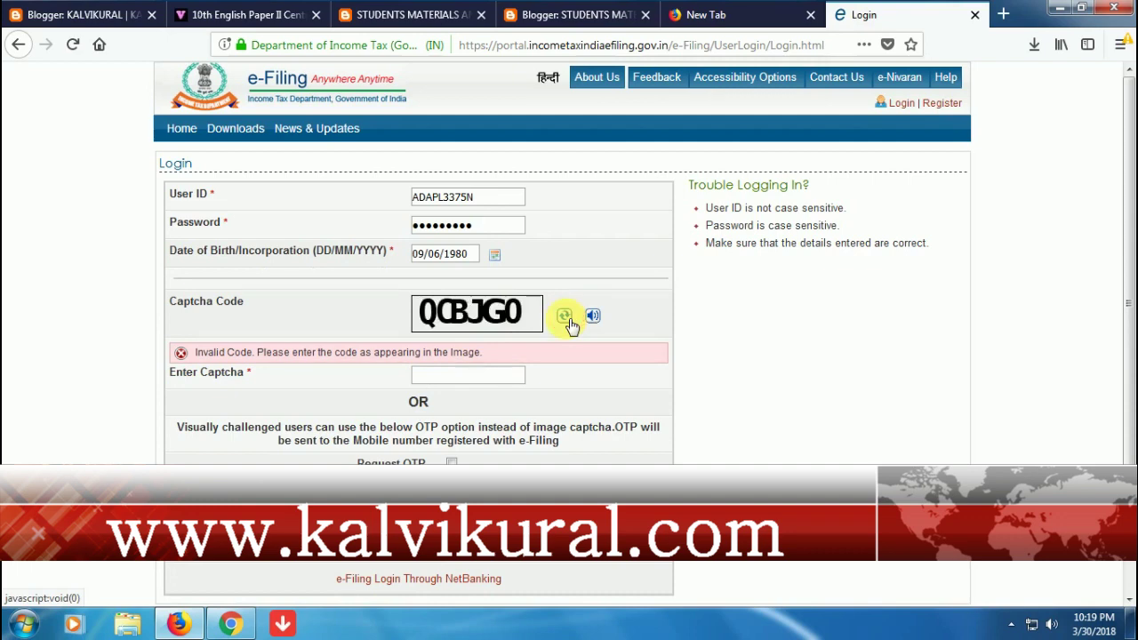
click(565, 316)
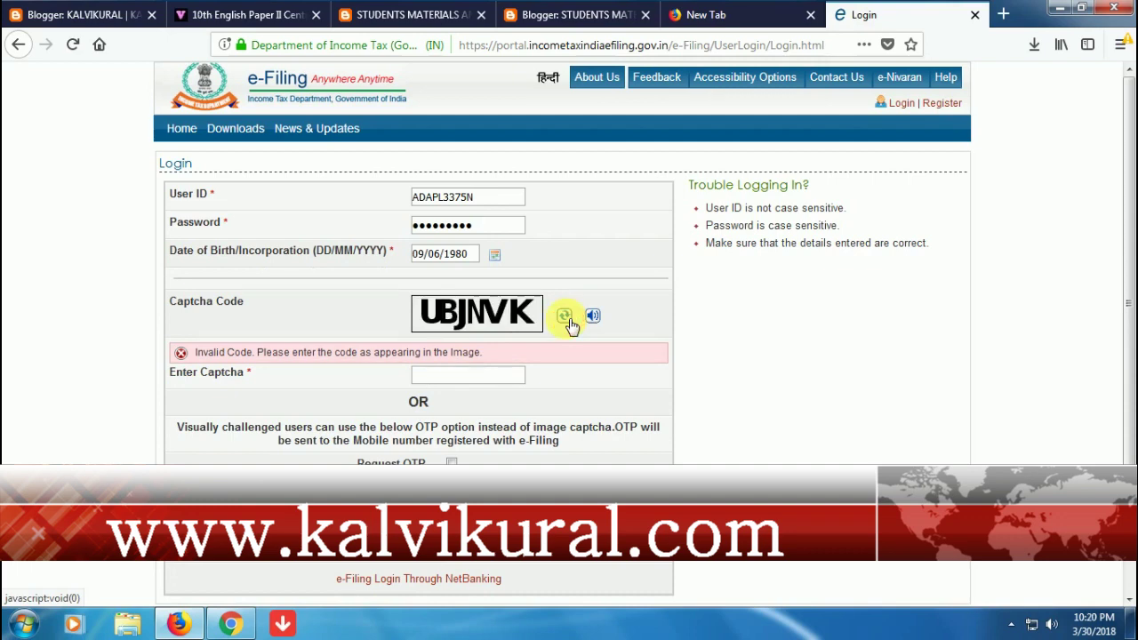
click(566, 316)
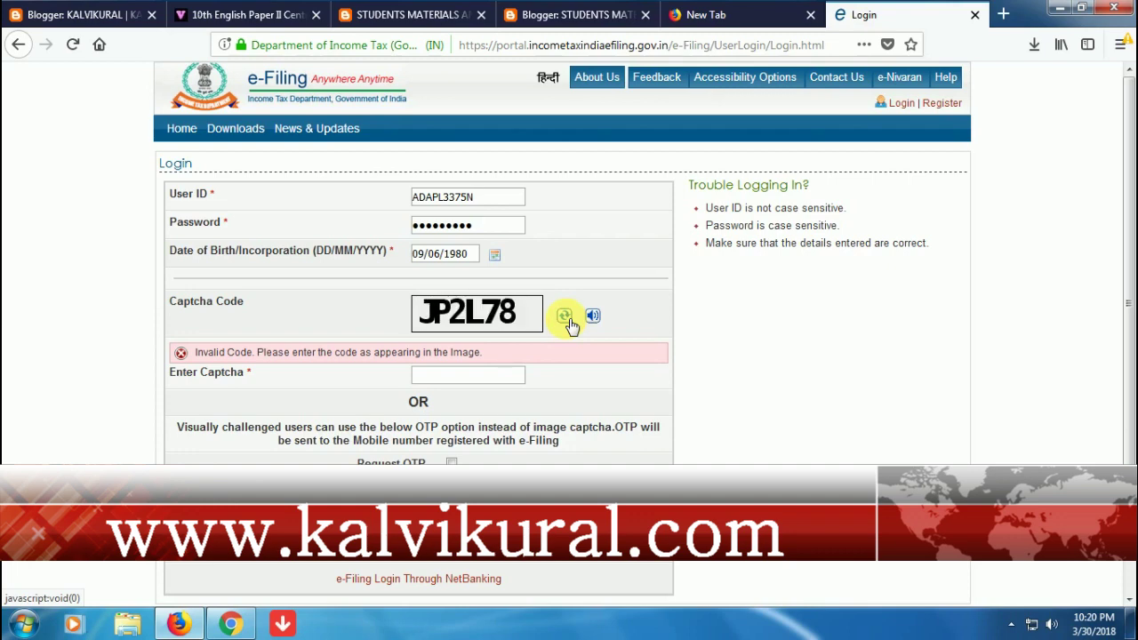
click(468, 376)
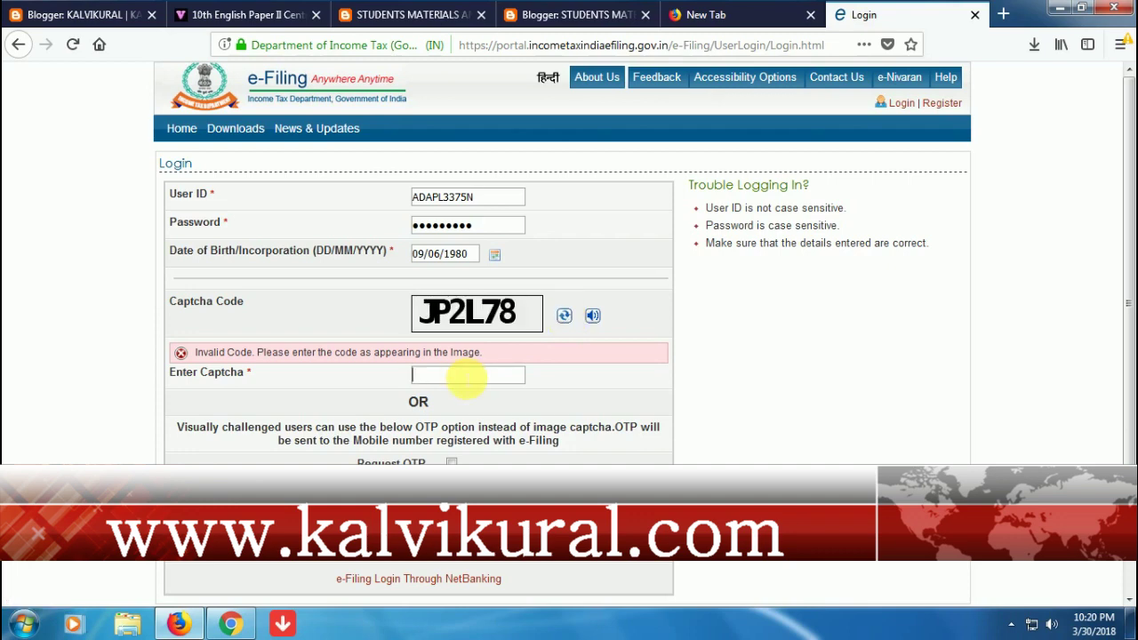
text(JP2L78)
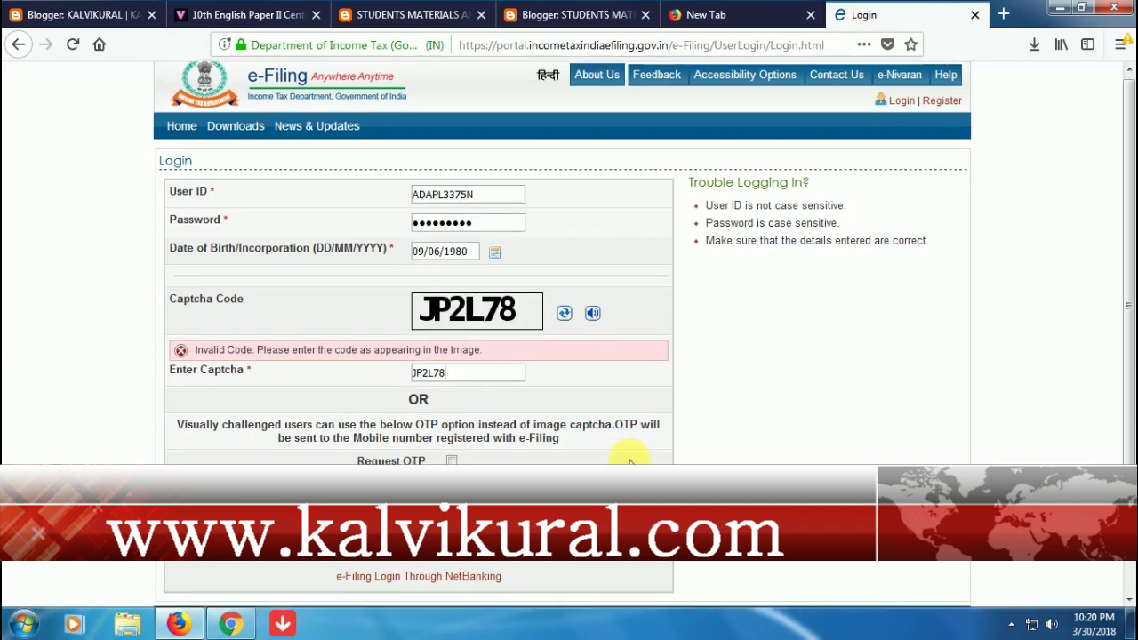
scroll(627, 456, down, 2)
click(438, 449)
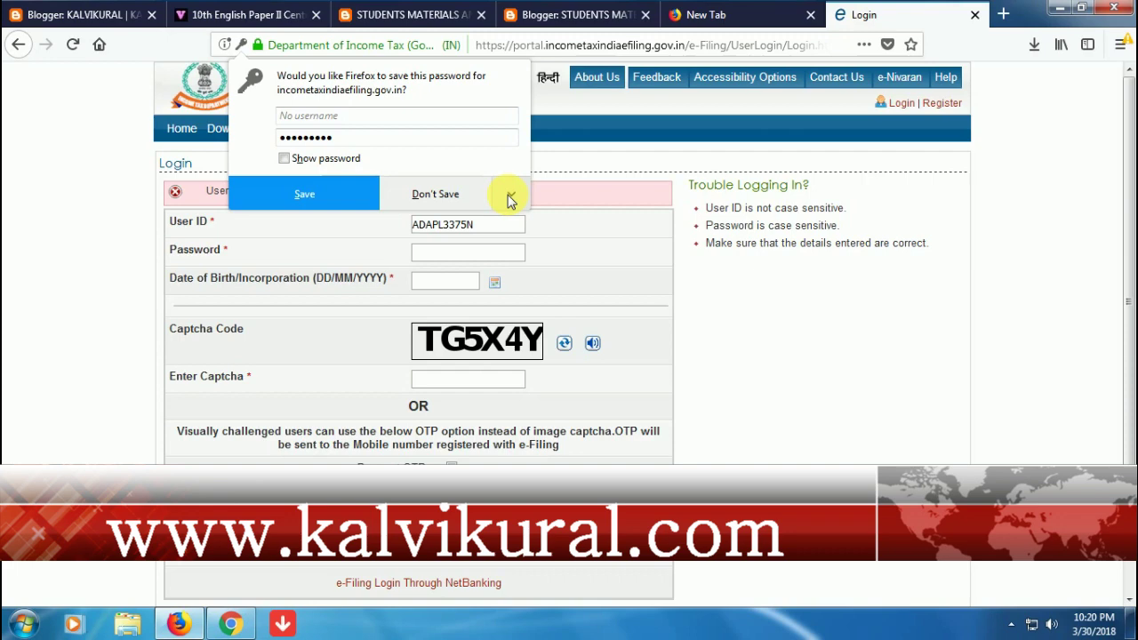
- Choose Don't Save on Firefox's password prompt and retype the account password
click(511, 196)
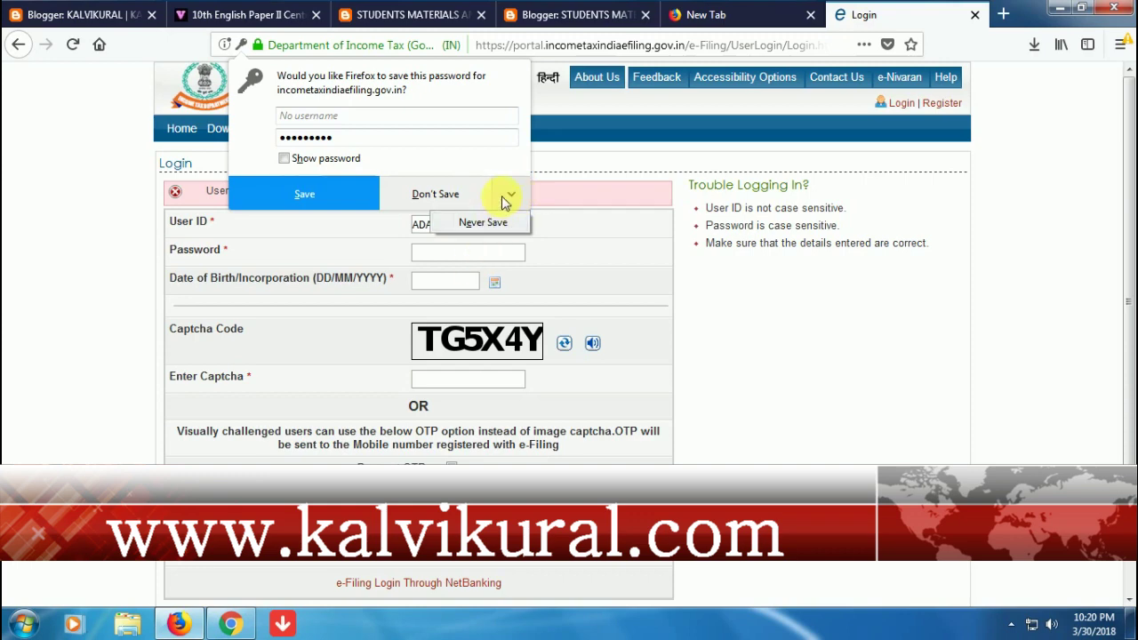
click(435, 196)
click(439, 256)
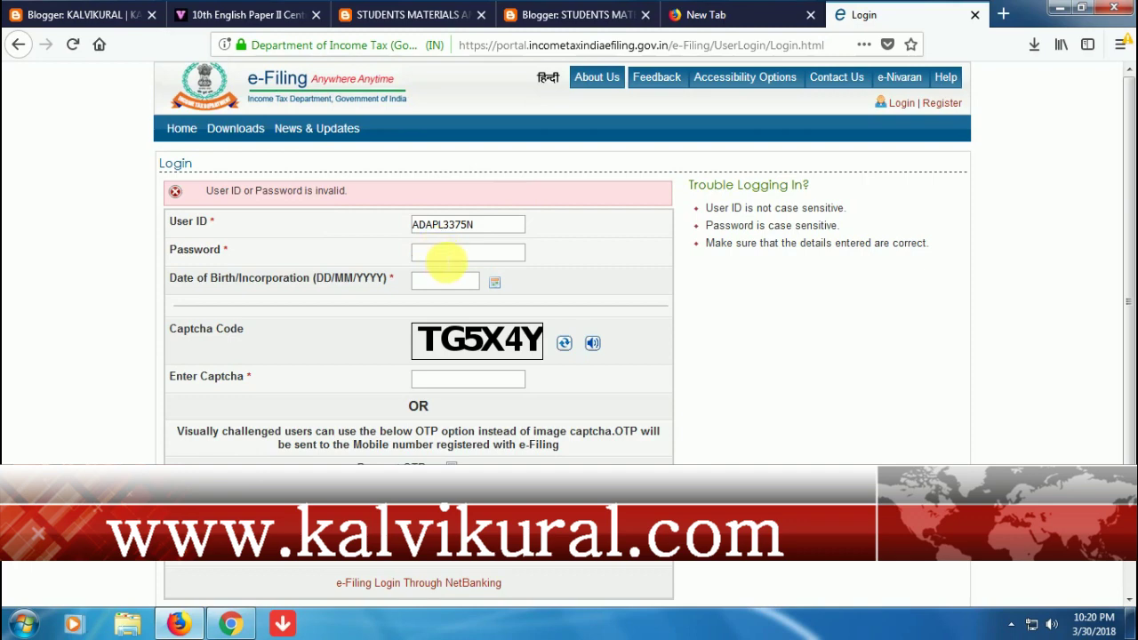
text(•••••••••)
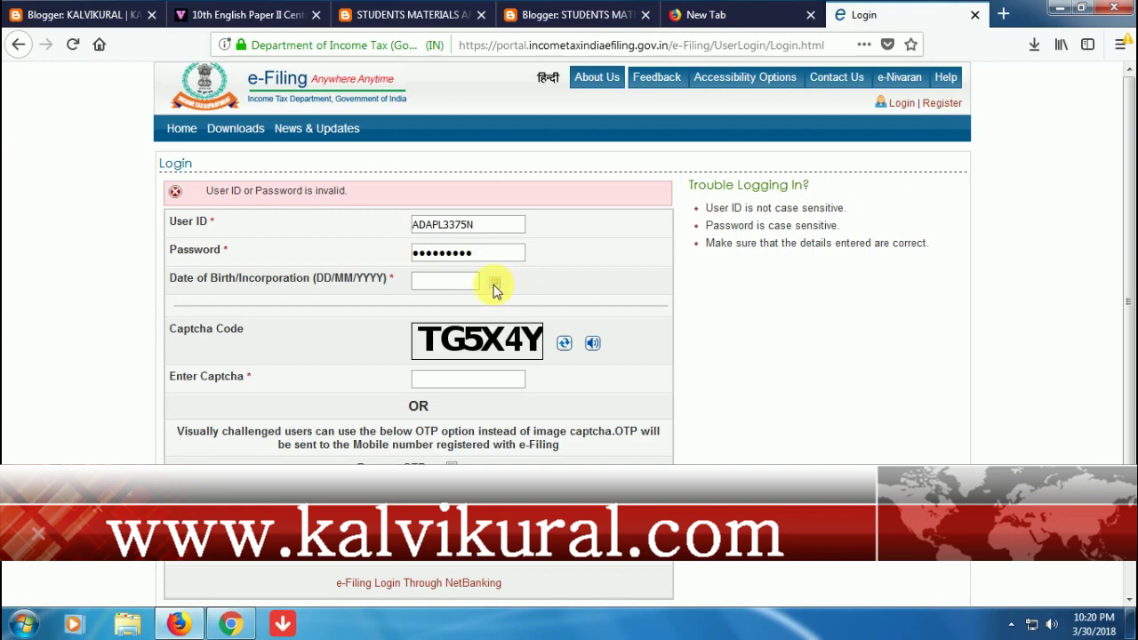
- Select June 1980, day 9, as the date of birth
click(494, 283)
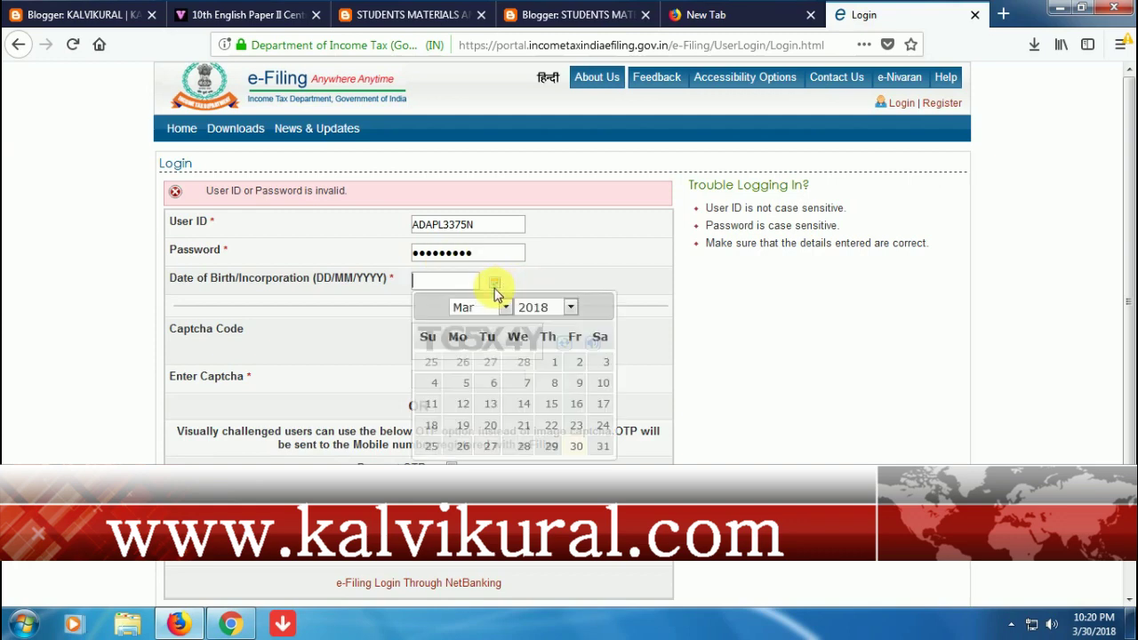
click(573, 309)
scroll(546, 409, up, 15)
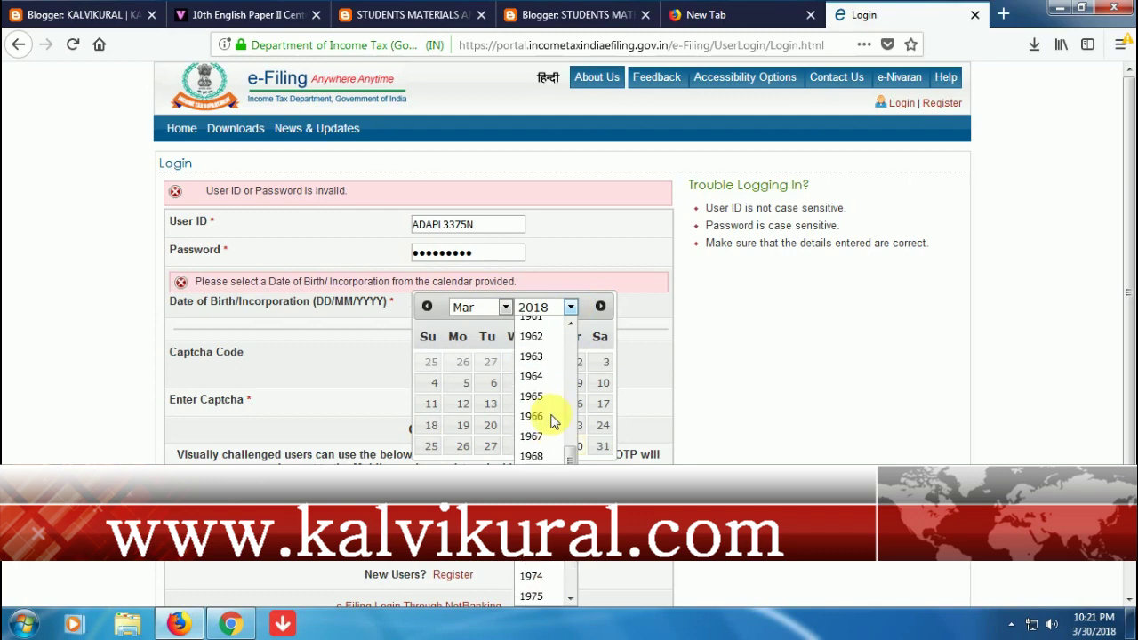
scroll(551, 421, down, 3)
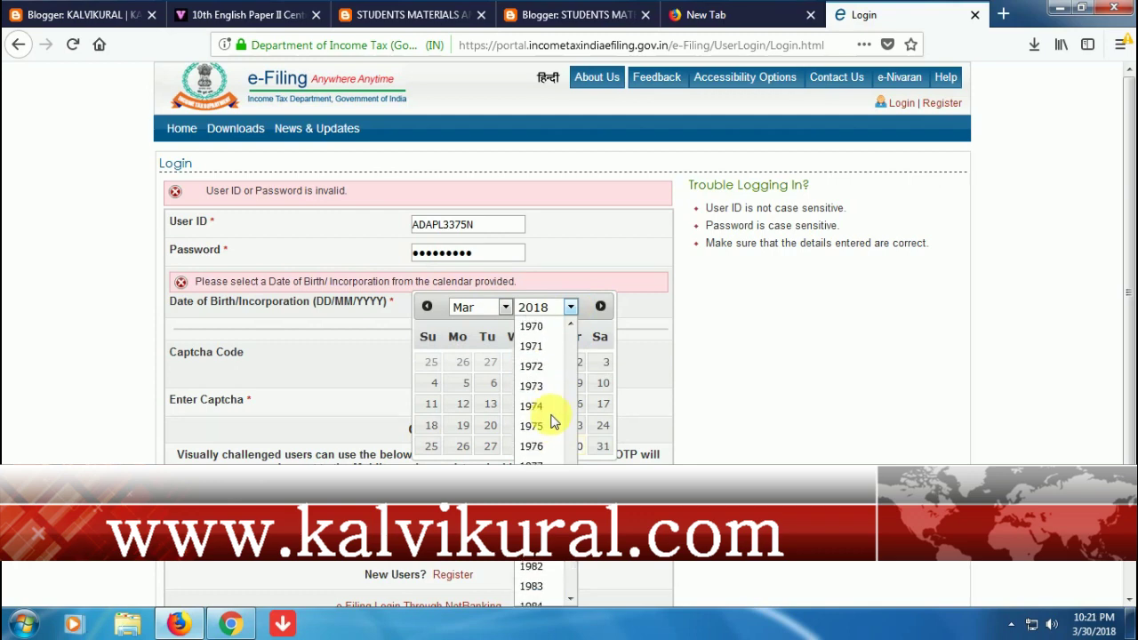
scroll(550, 432, down, 2)
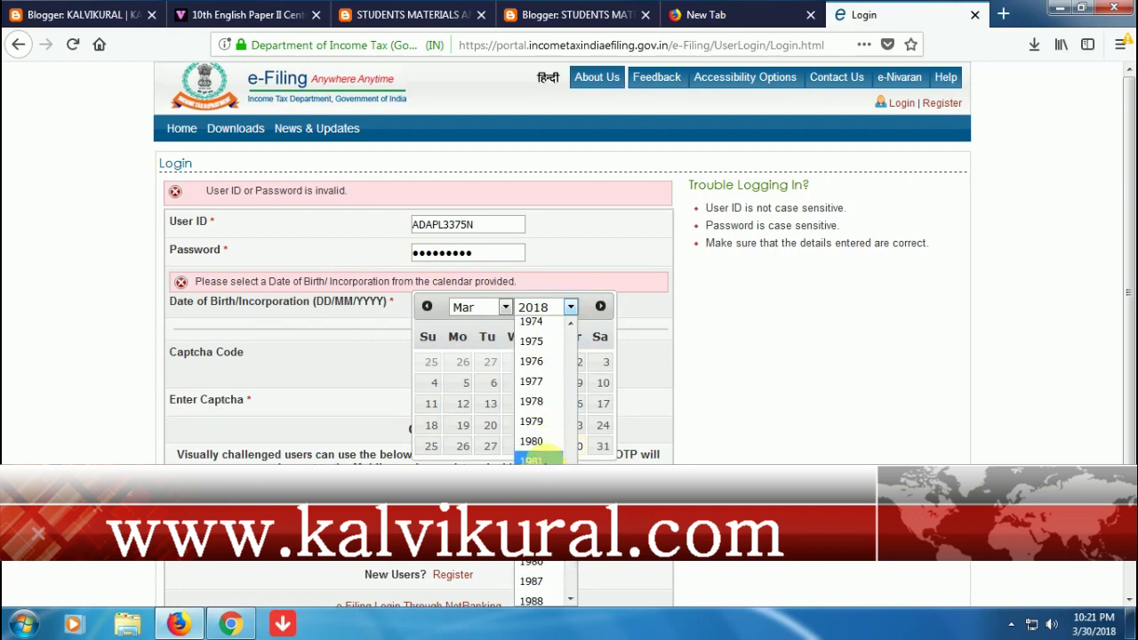
click(542, 442)
click(504, 307)
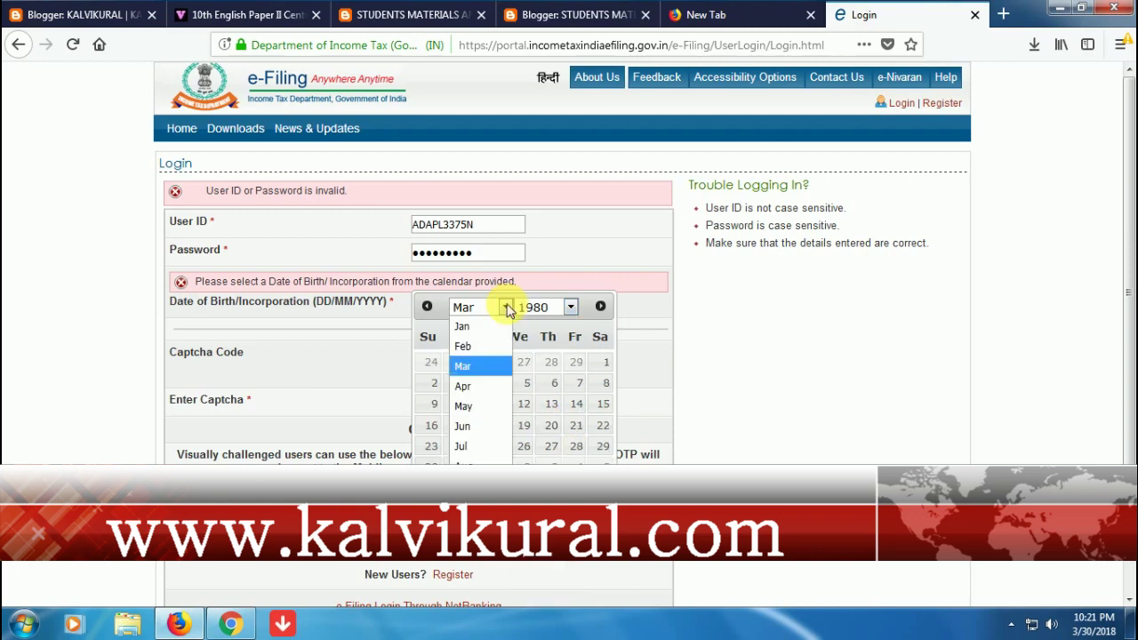
click(477, 425)
click(467, 383)
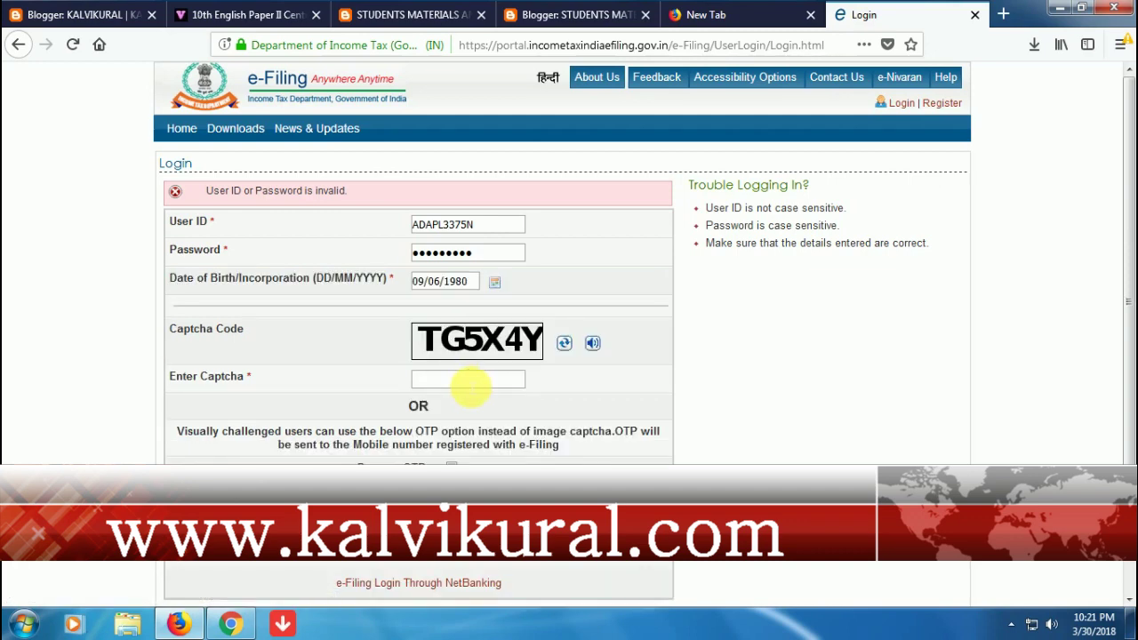
- Enter the new captcha code on the login form
click(470, 385)
text(TG5X)
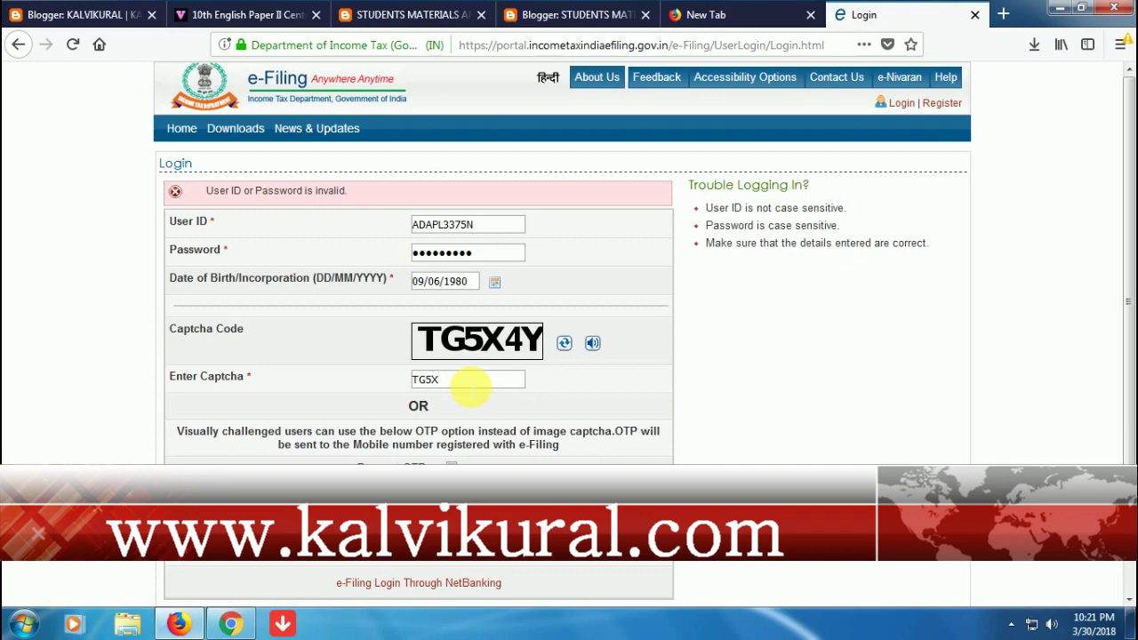
text(4Y)
scroll(471, 385, down, 2)
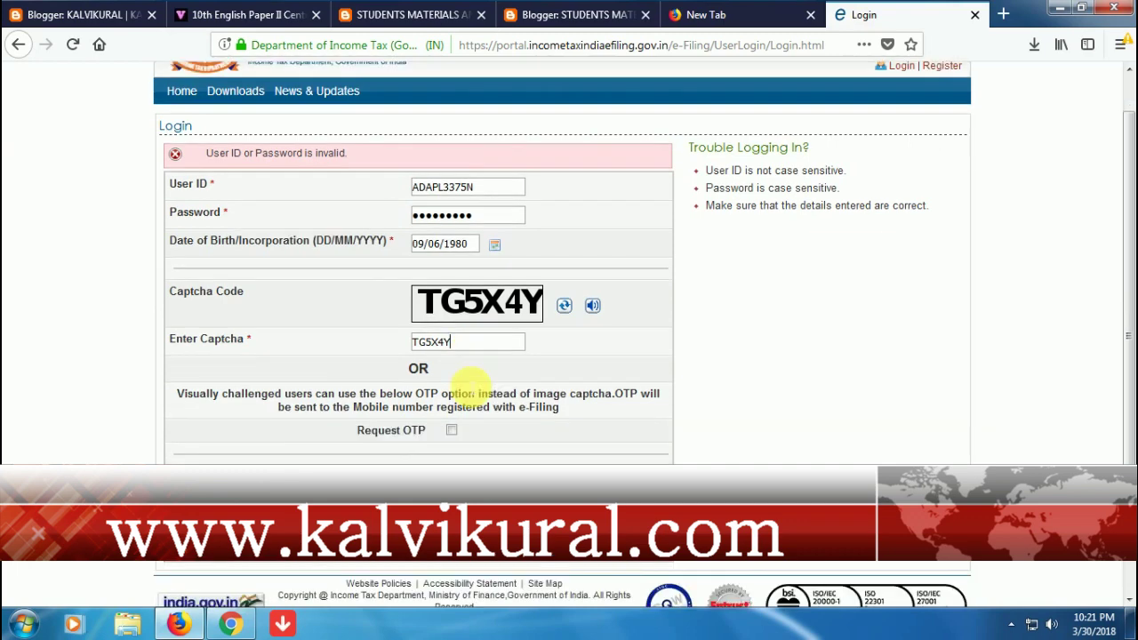
- Log in, decline saving the password, and open 'Filing of Income Tax Return'
click(426, 450)
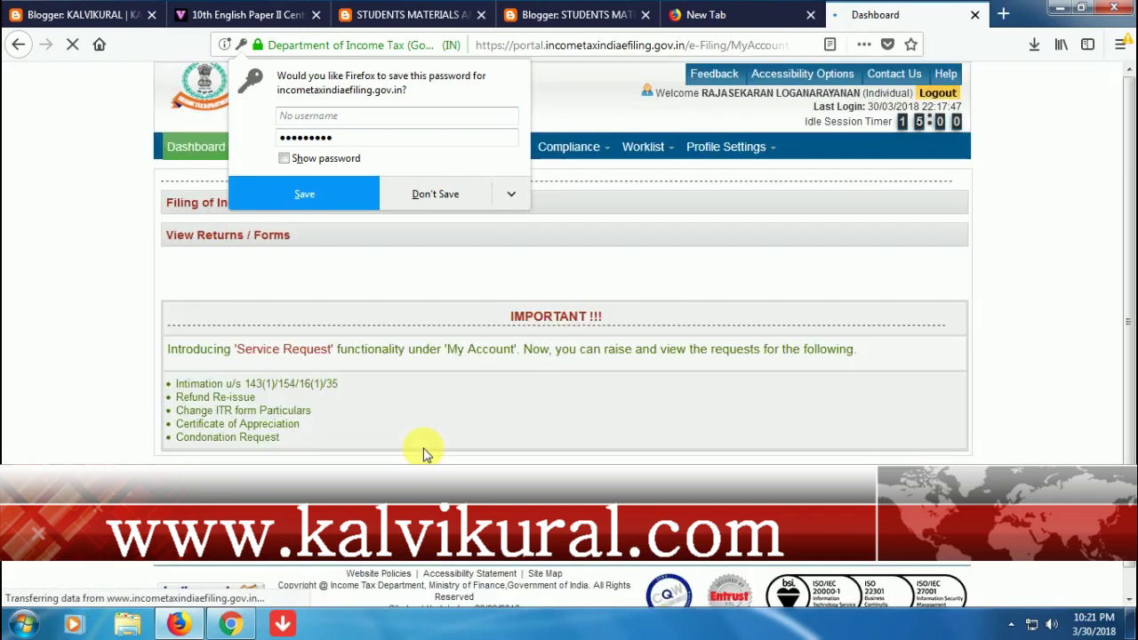
click(453, 203)
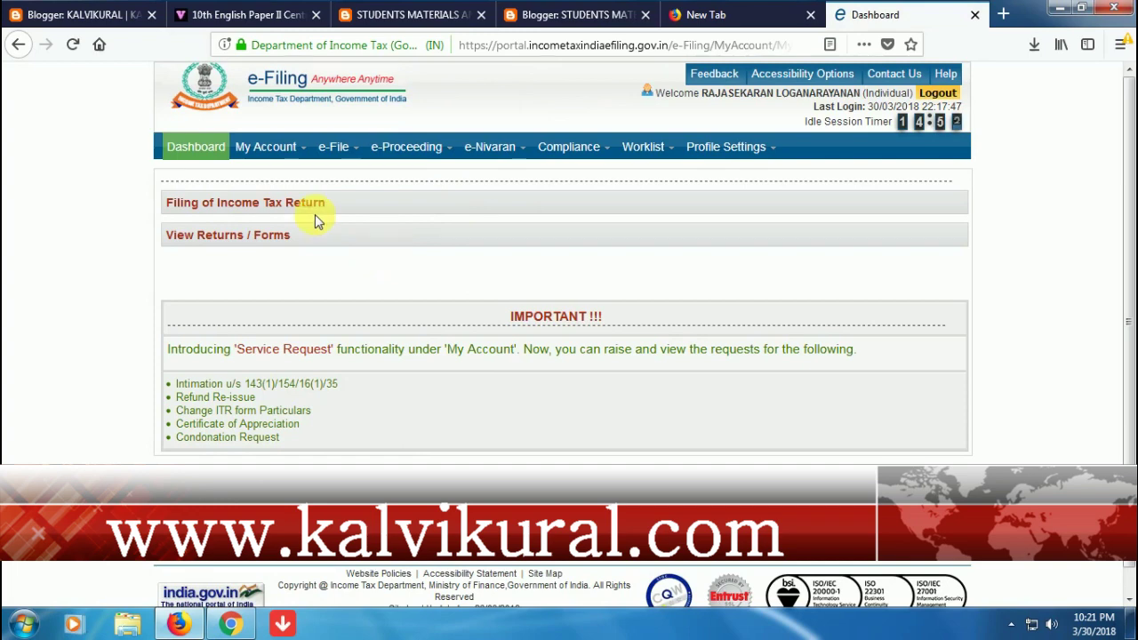
click(280, 211)
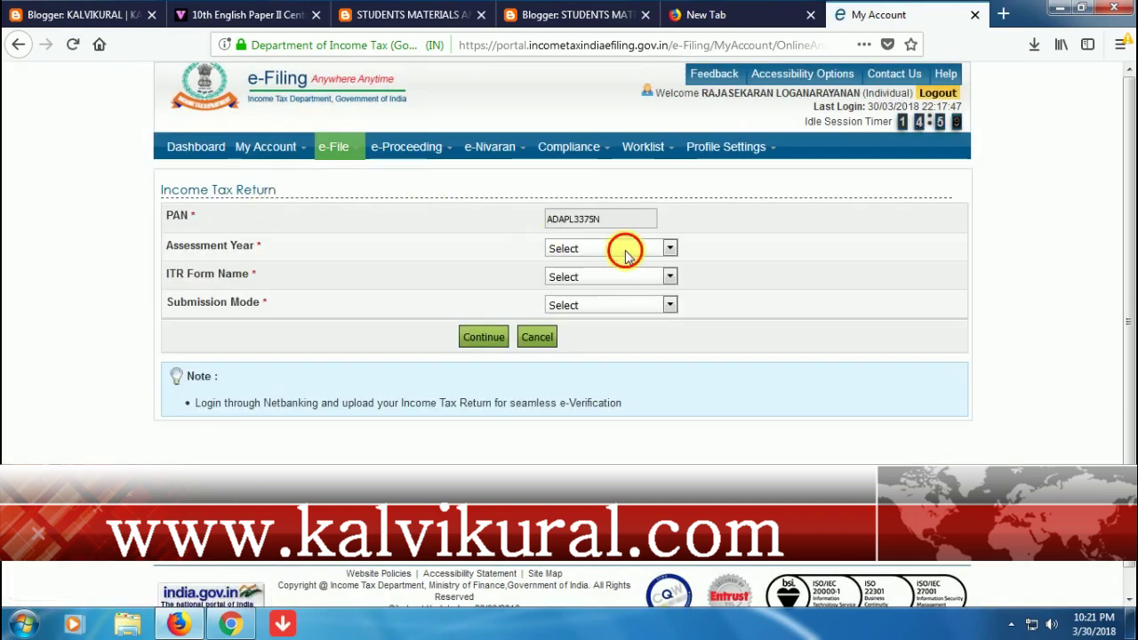
- Choose 2017-18 from the Assessment Year dropdown
click(625, 250)
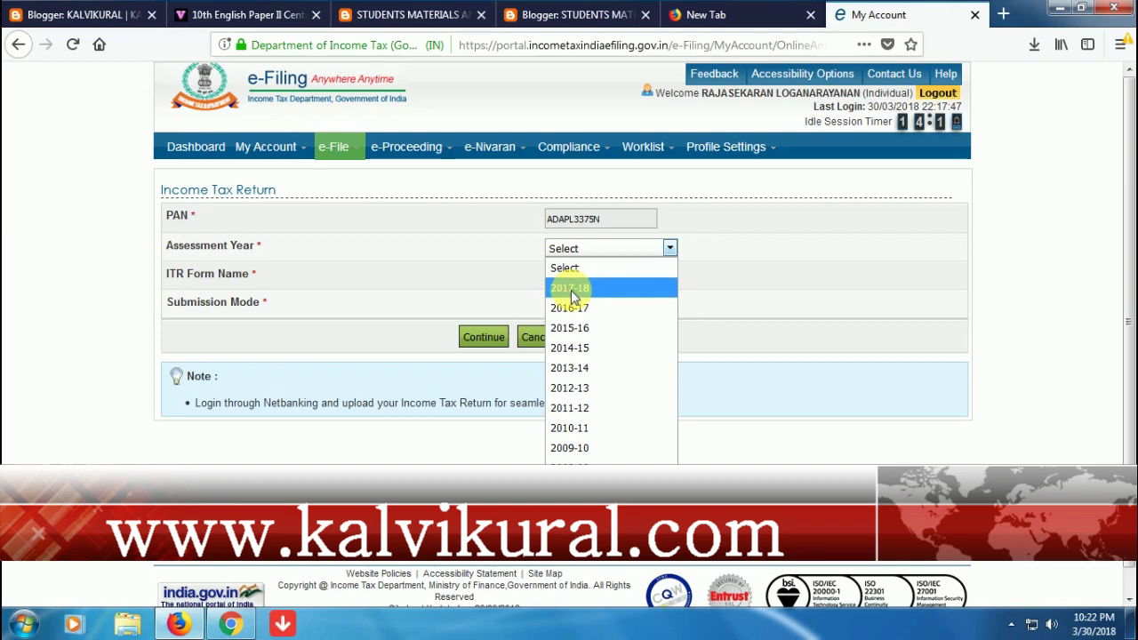
click(571, 290)
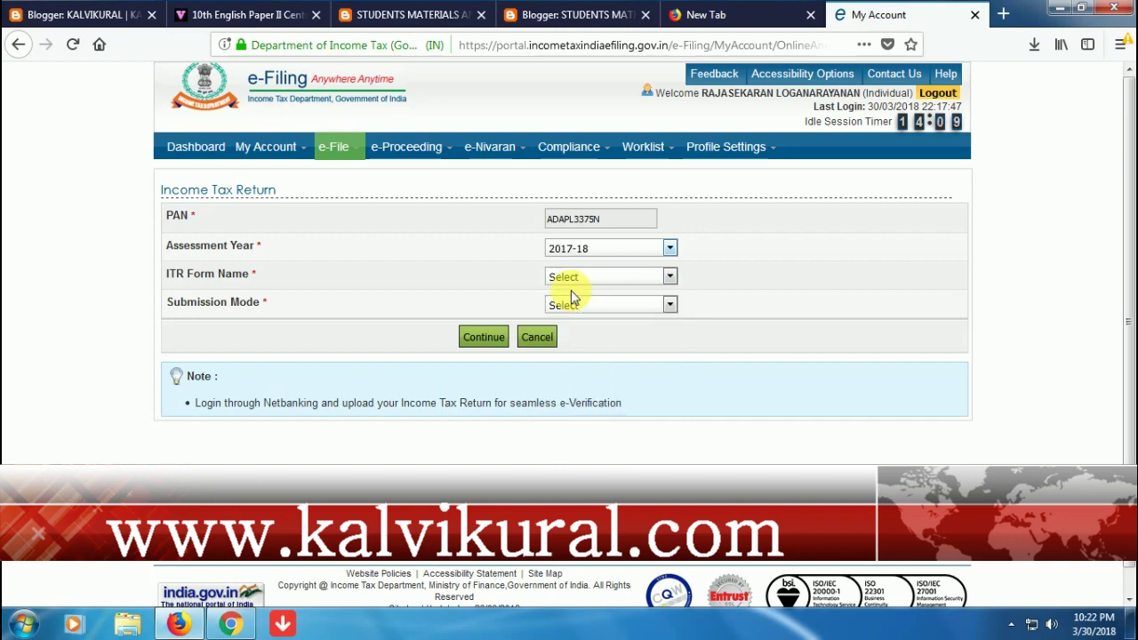
- Select ITR-1 as the form and 'Prepare and Submit Online' as the submission mode
click(670, 276)
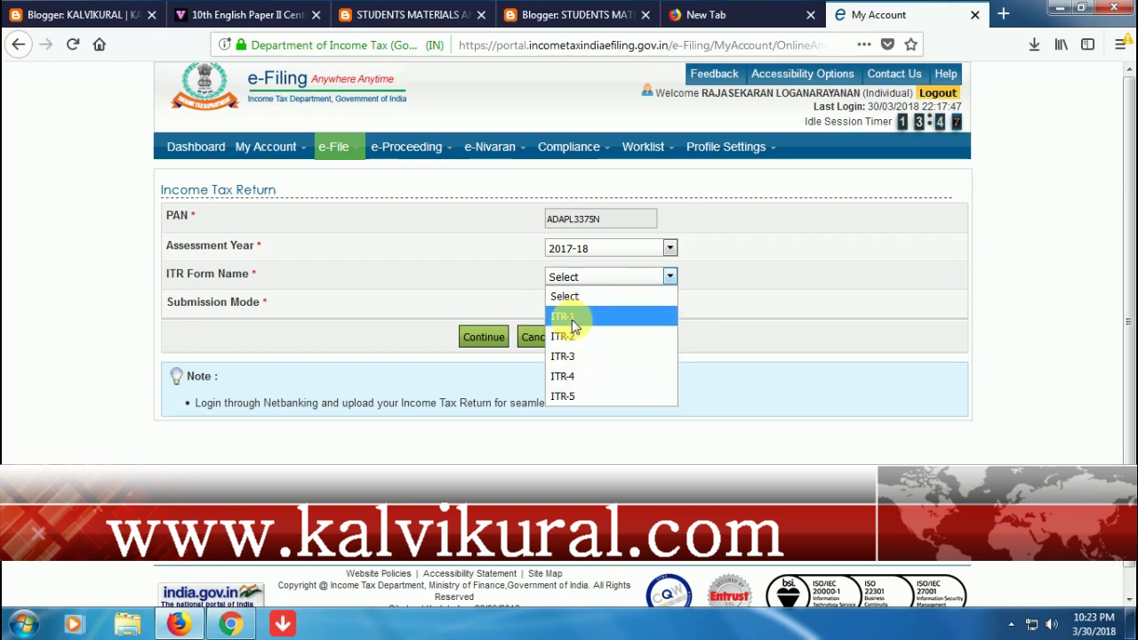
click(571, 320)
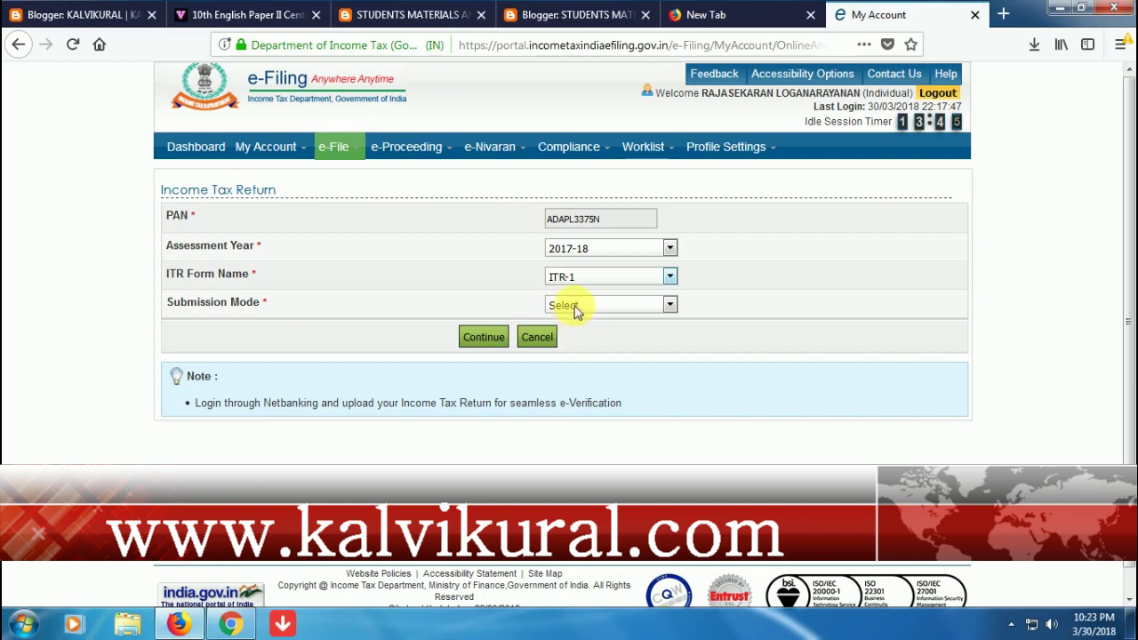
click(577, 308)
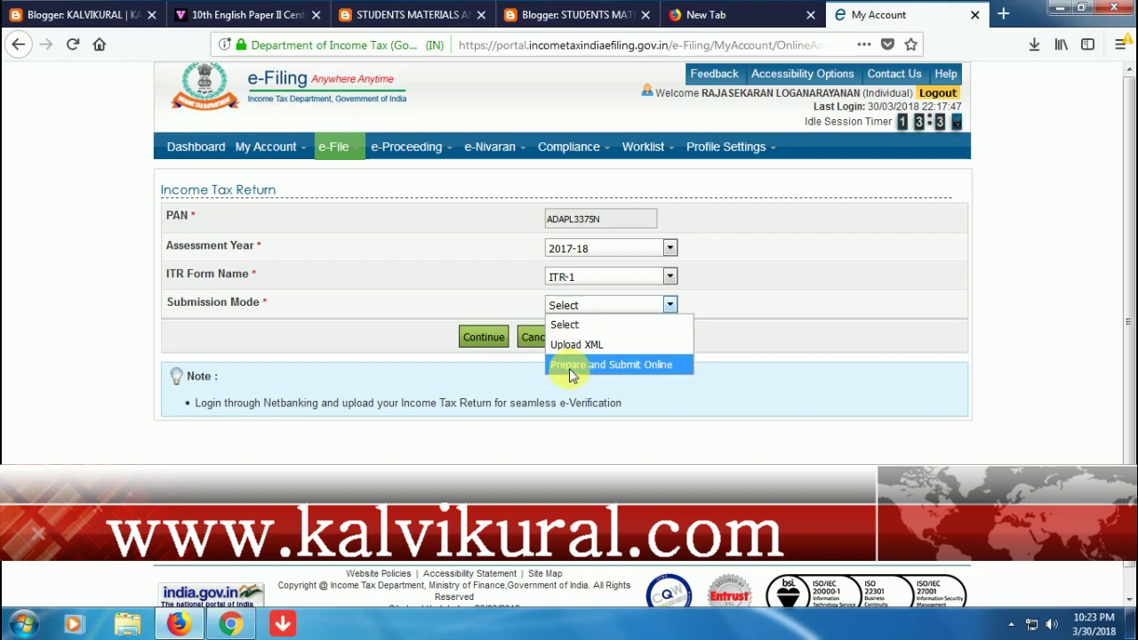
click(569, 368)
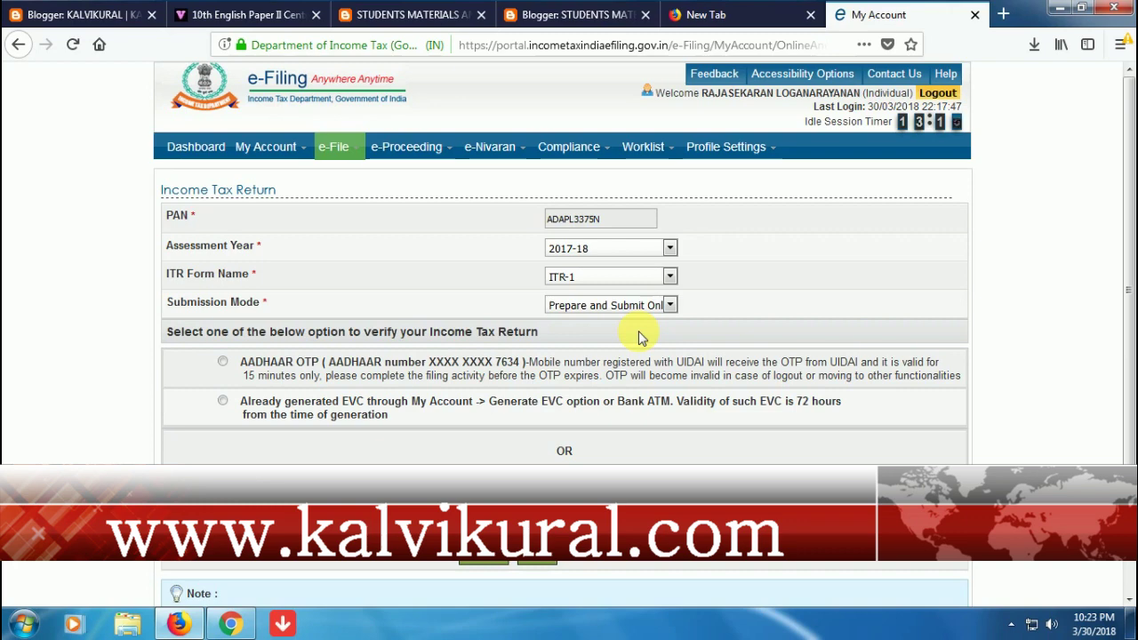
- Pick AADHAAR OTP as the verification method and continue to the ITR-1 form
click(222, 362)
scroll(564, 451, down, 2)
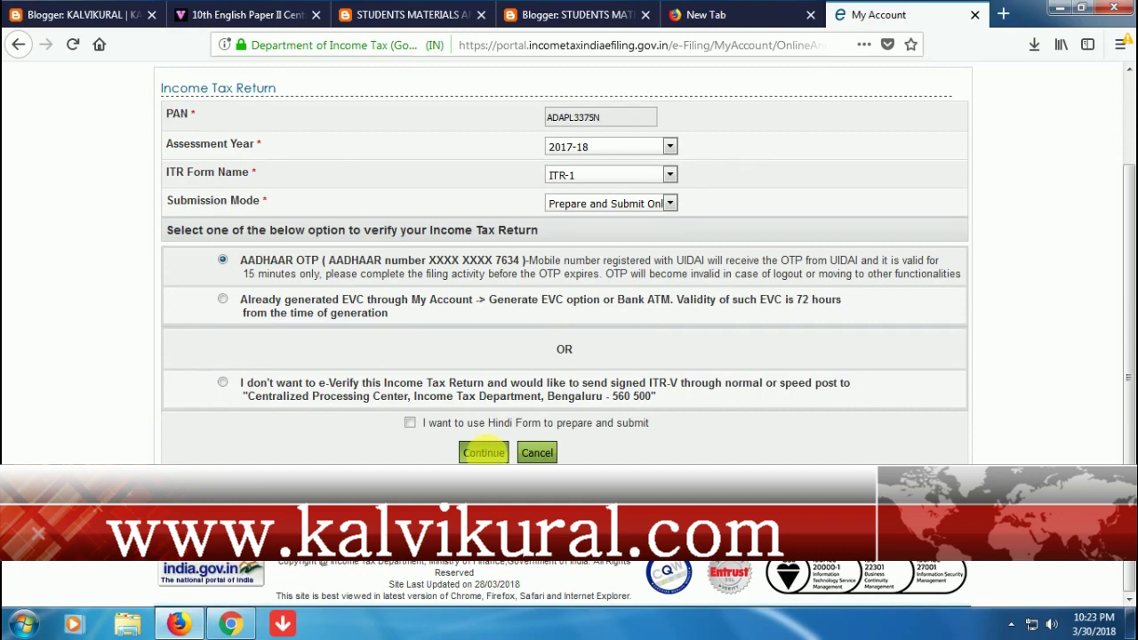
click(491, 456)
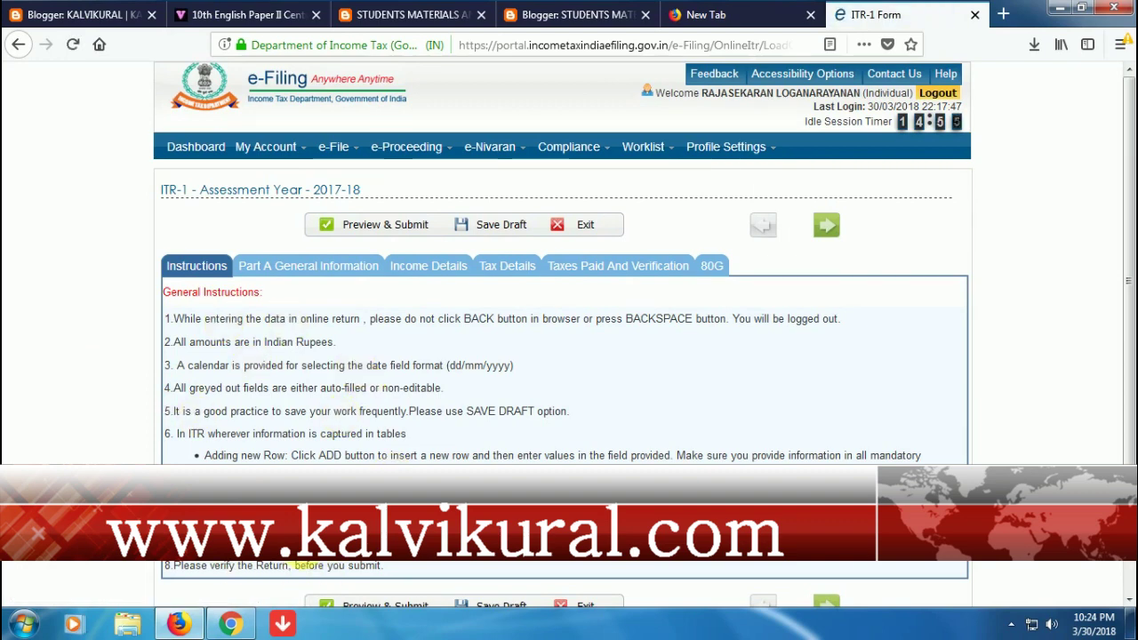
- Open Part A General Information and review the prefilled personal and address fields
click(279, 280)
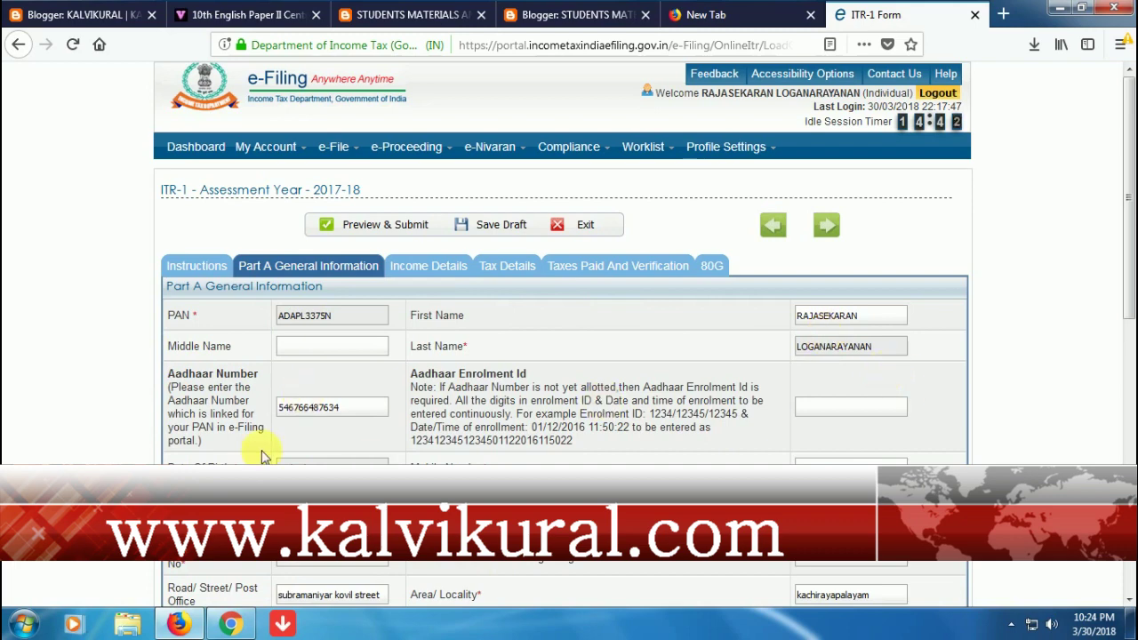
scroll(267, 447, down, 2)
scroll(267, 448, down, 3)
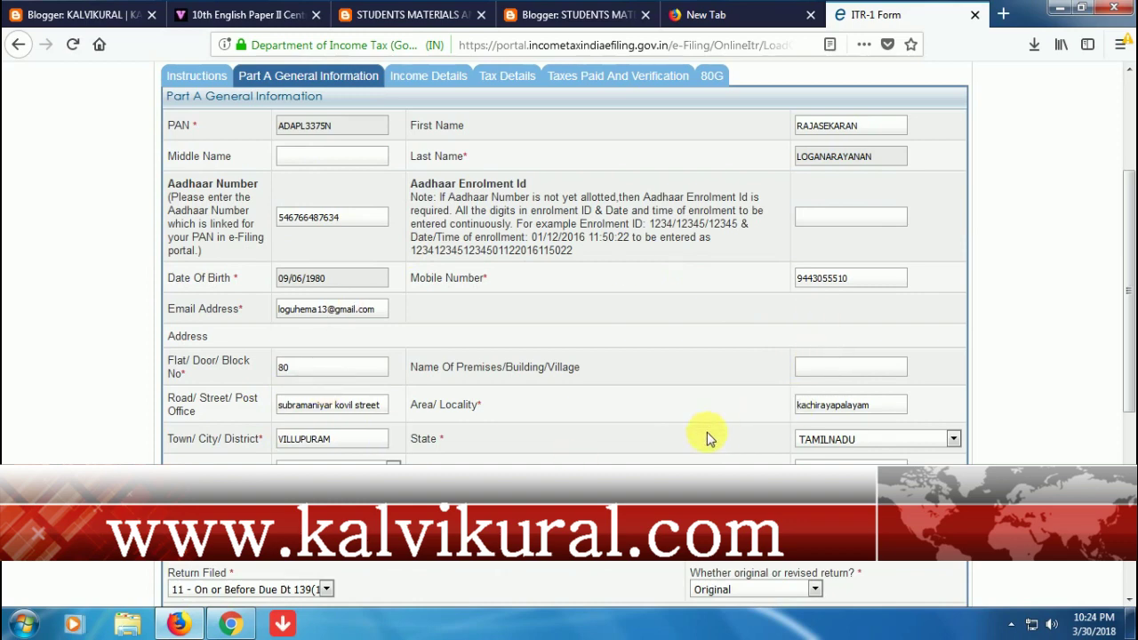
scroll(396, 435, down, 2)
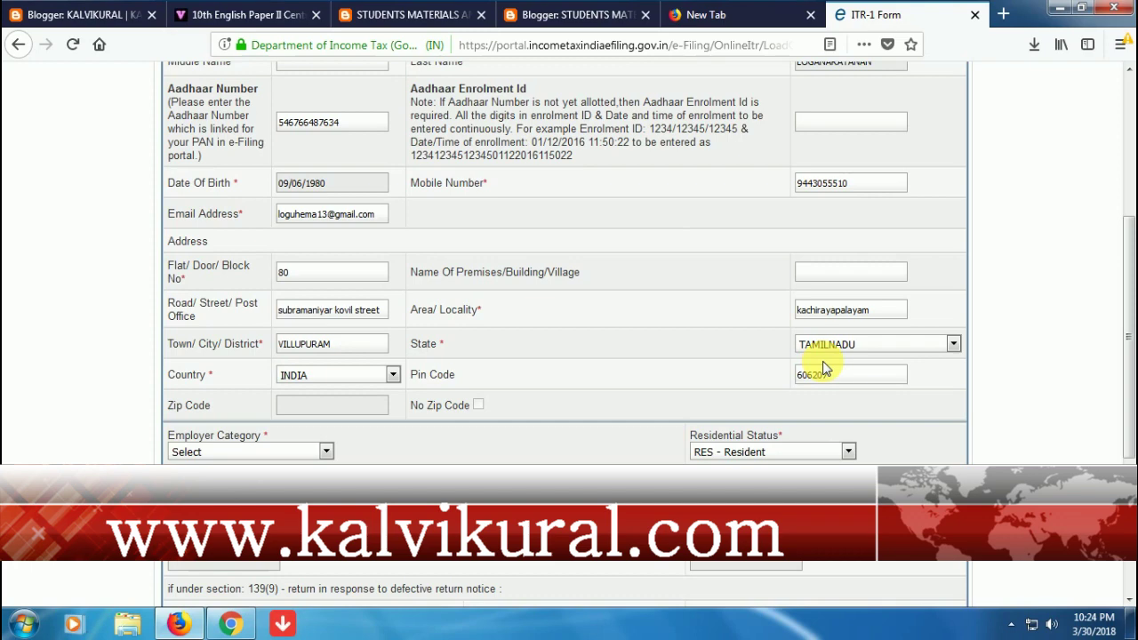
scroll(823, 369, down, 2)
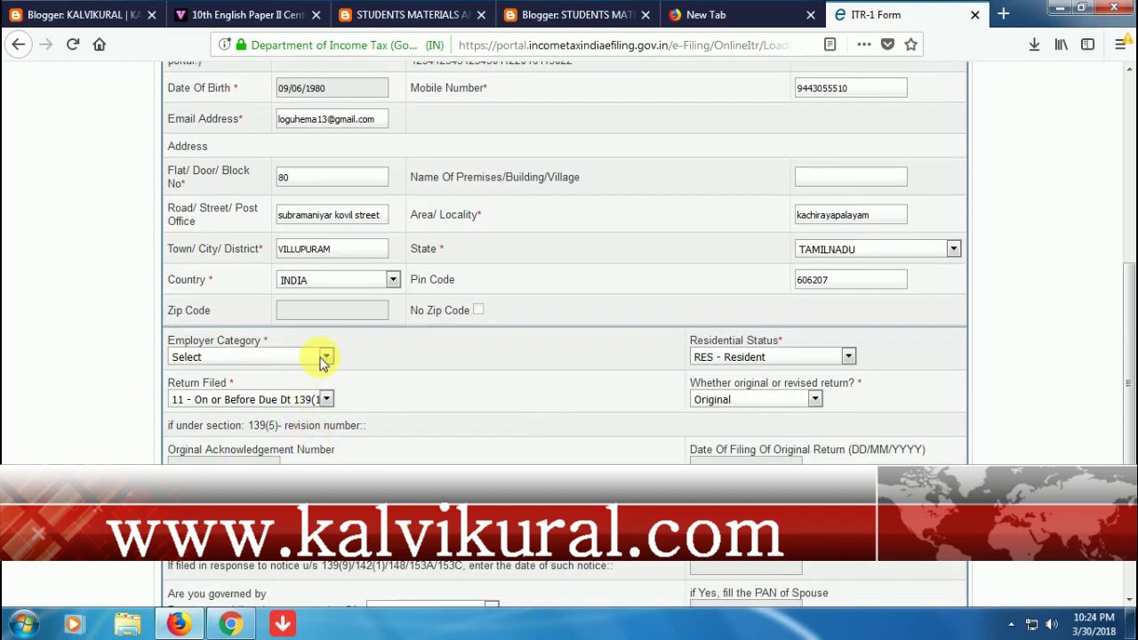
- Choose Government for Employer Category and '12 - After Due Dt 139(4)' for Return Filed
click(324, 356)
key(Escape)
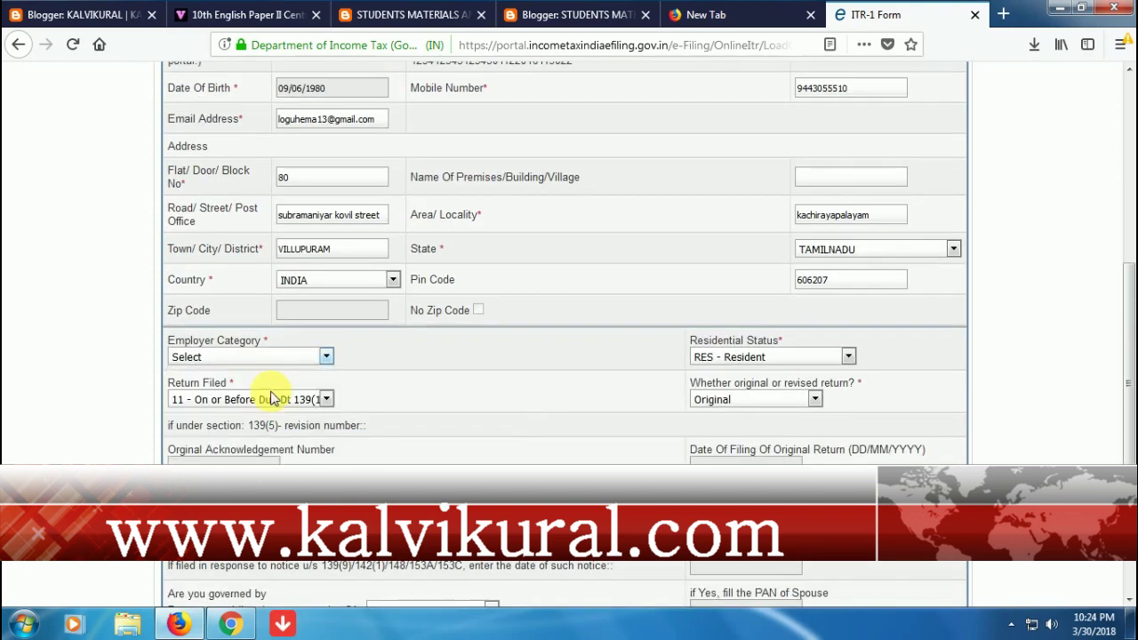
key(Down)
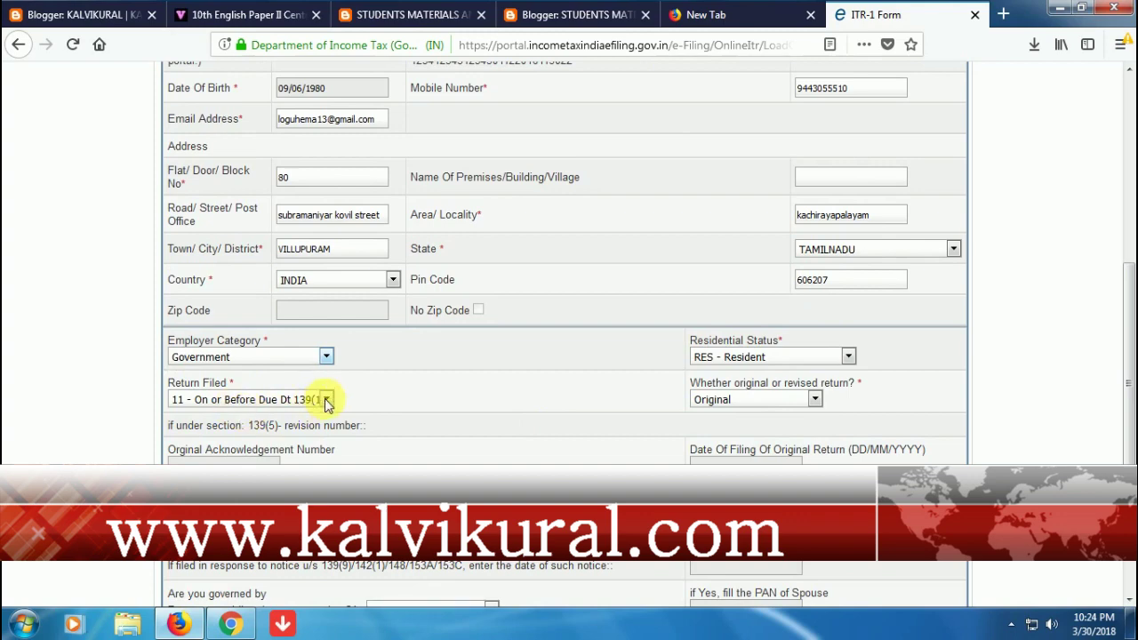
click(326, 399)
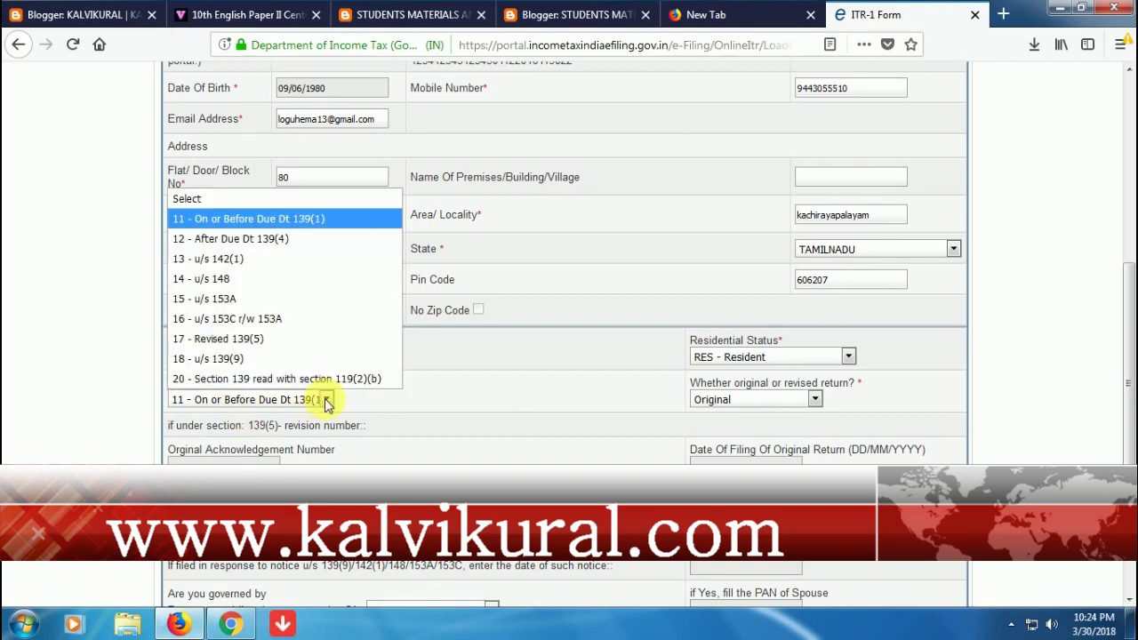
click(270, 246)
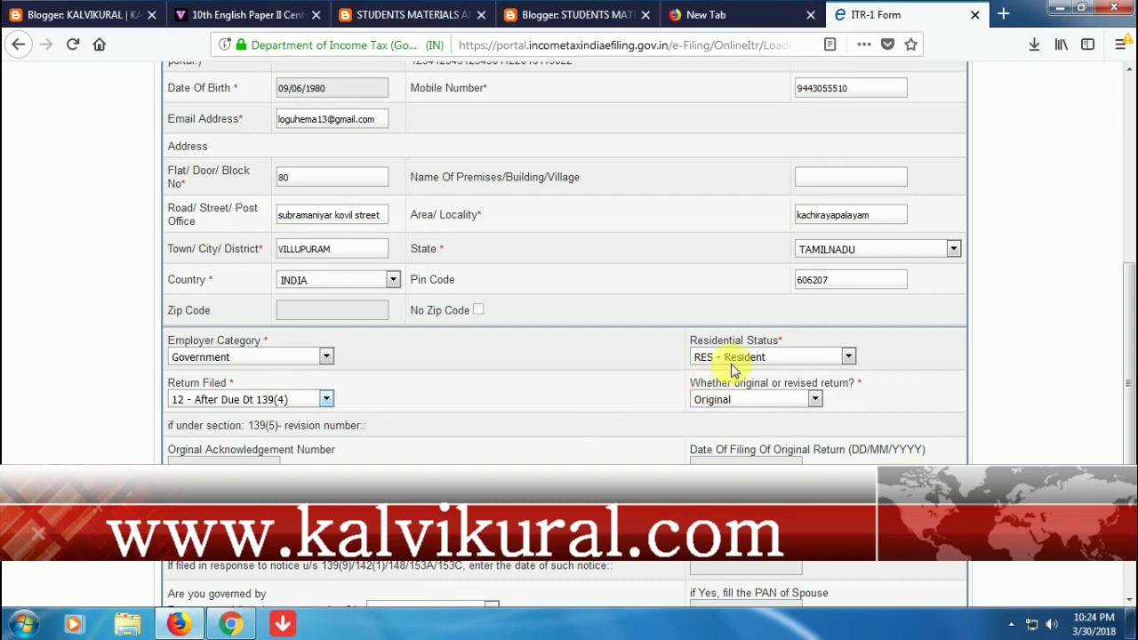
scroll(657, 458, down, 3)
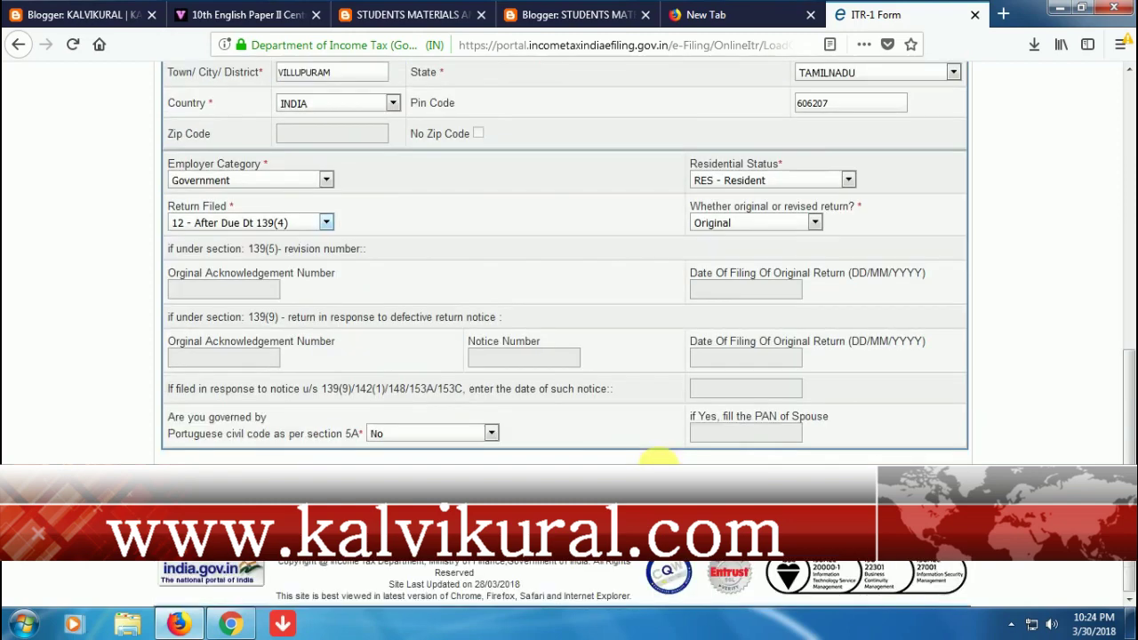
scroll(656, 458, up, 2)
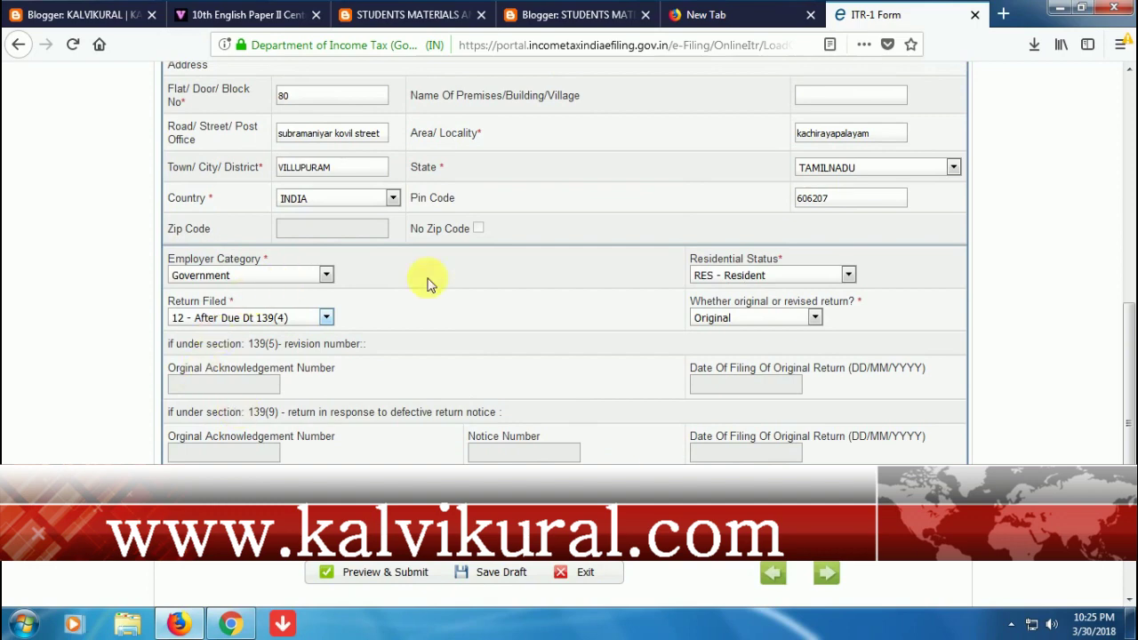
scroll(694, 457, up, 2)
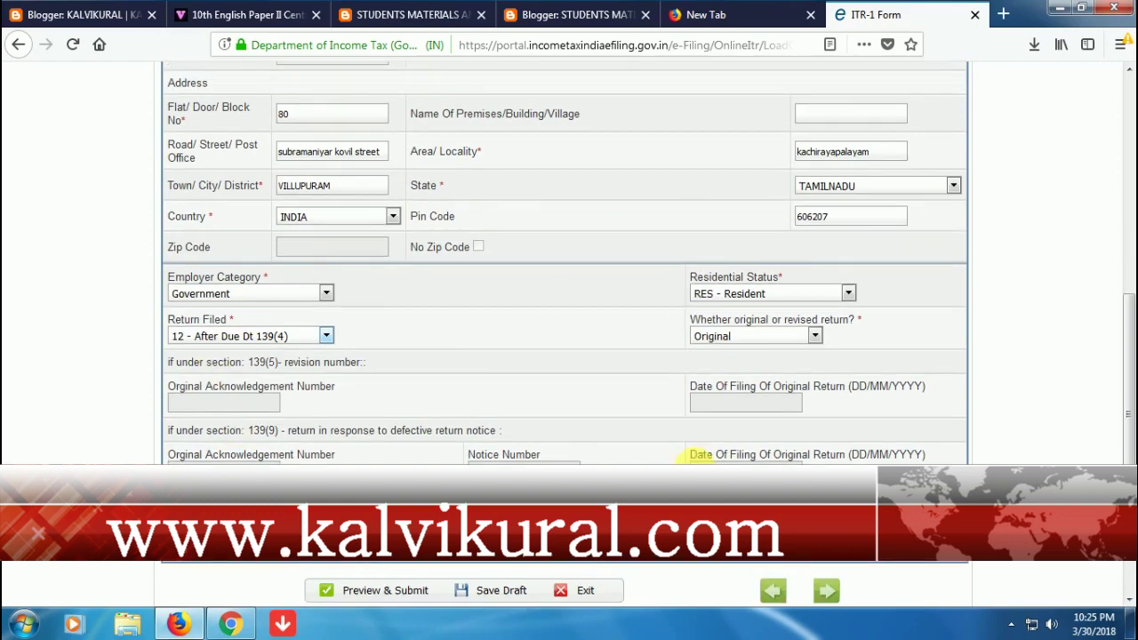
scroll(697, 460, up, 6)
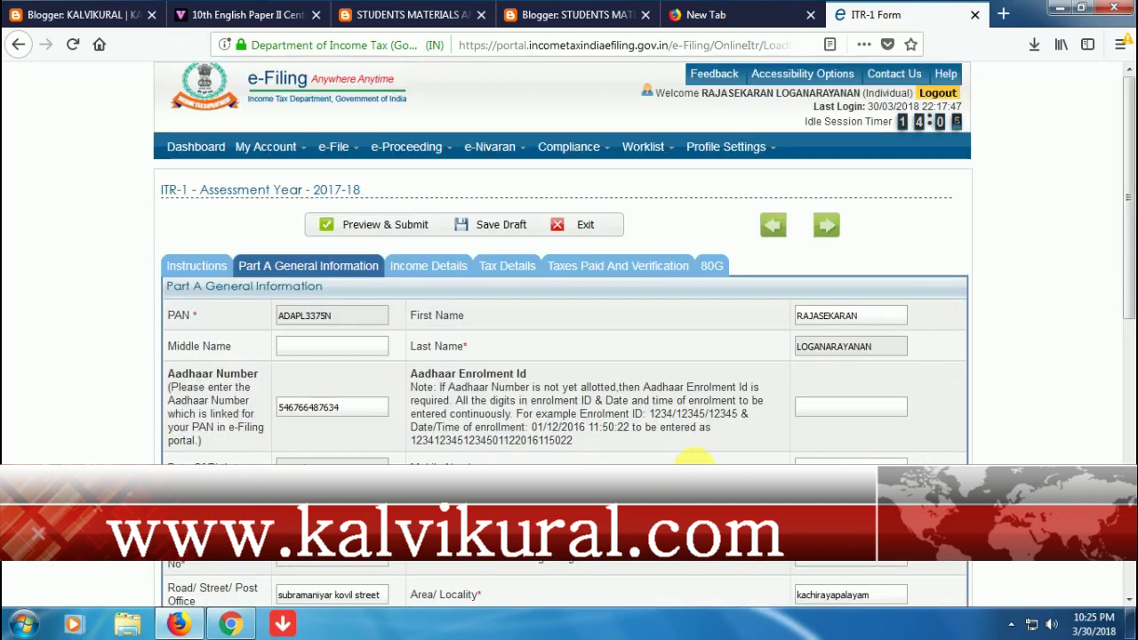
scroll(694, 457, down, 10)
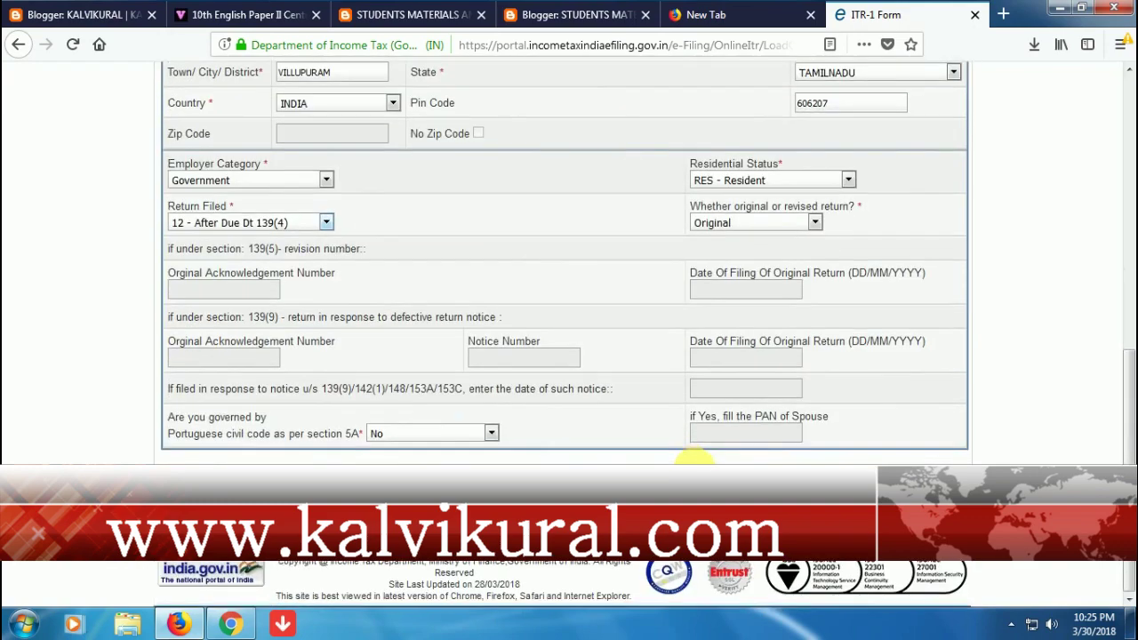
scroll(694, 458, up, 14)
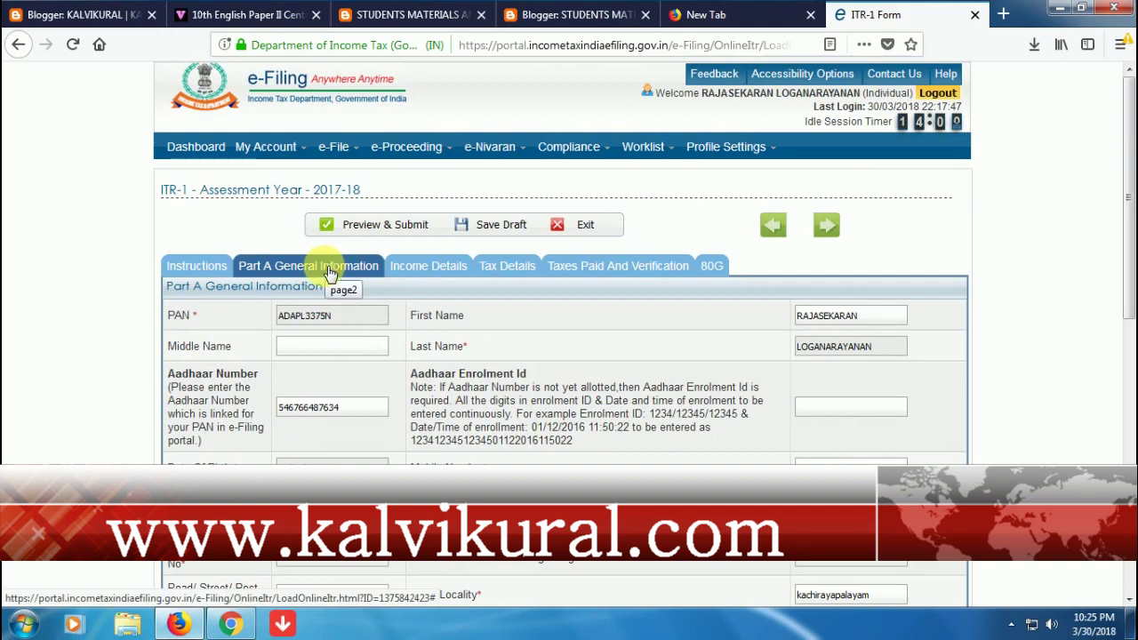
- Open Taxes Paid And Verification and check the 18198 taxes paid and 18200 refund
click(592, 270)
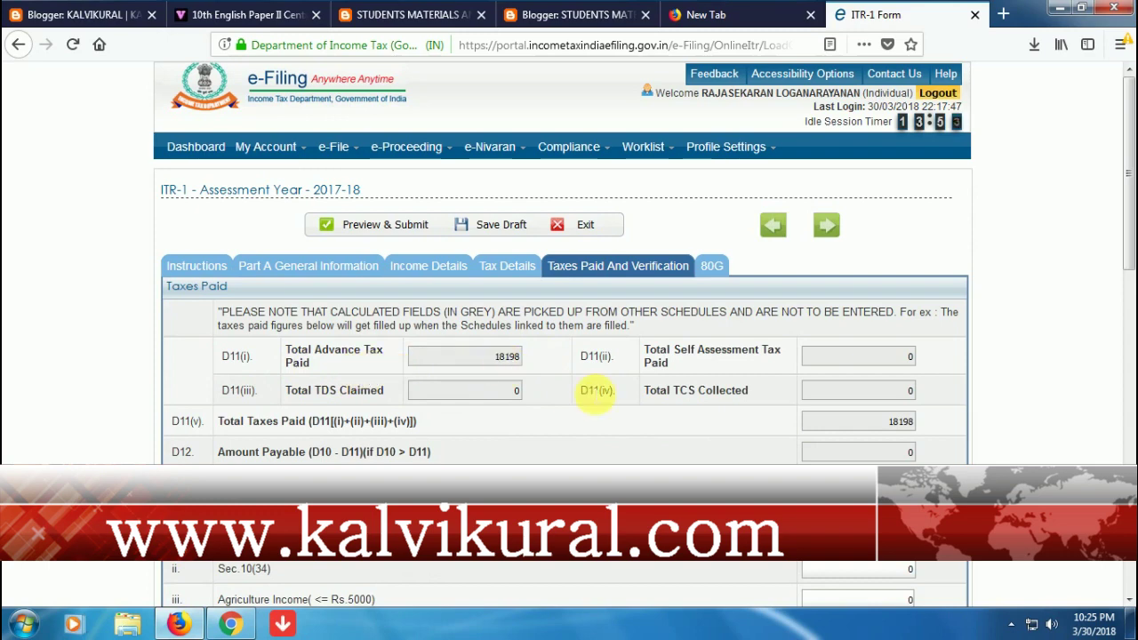
scroll(845, 455, down, 3)
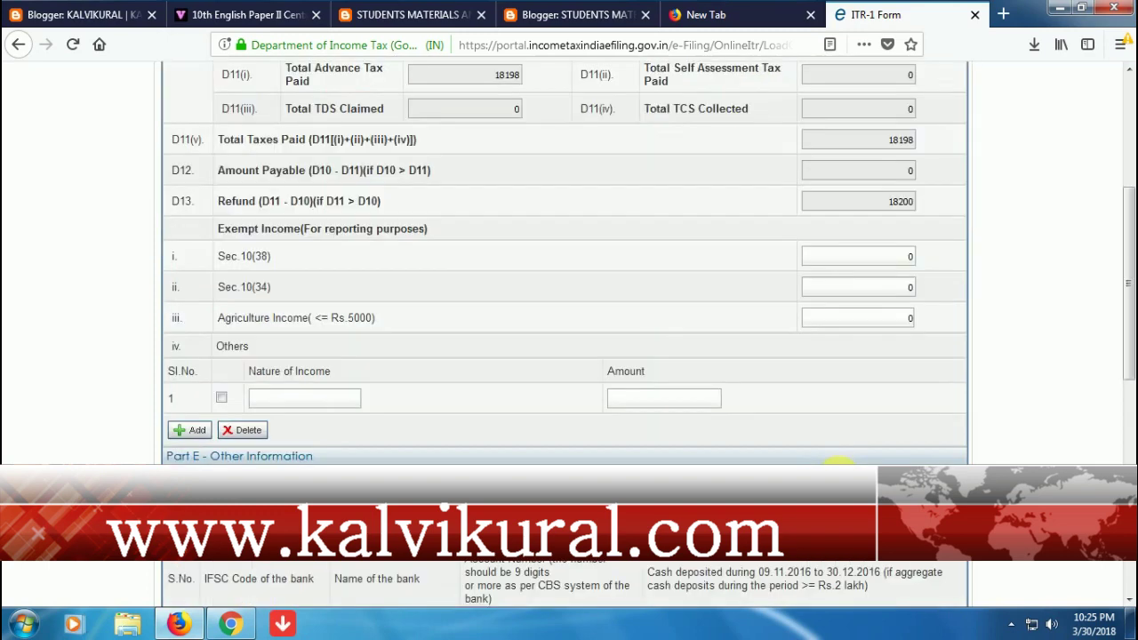
scroll(840, 459, up, 2)
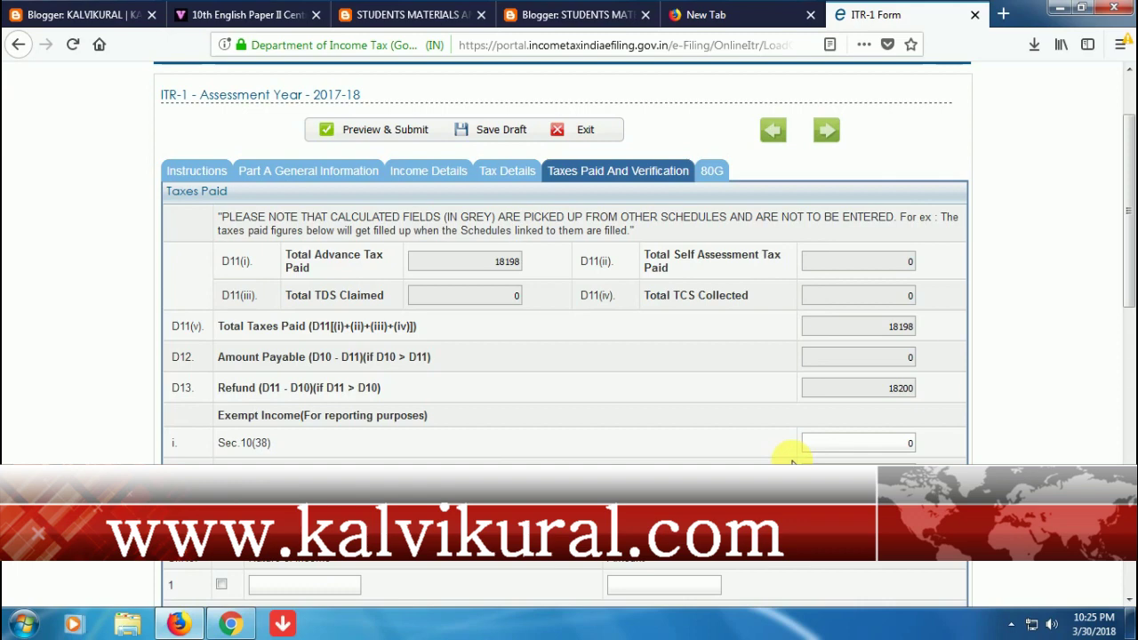
scroll(506, 201, up, 2)
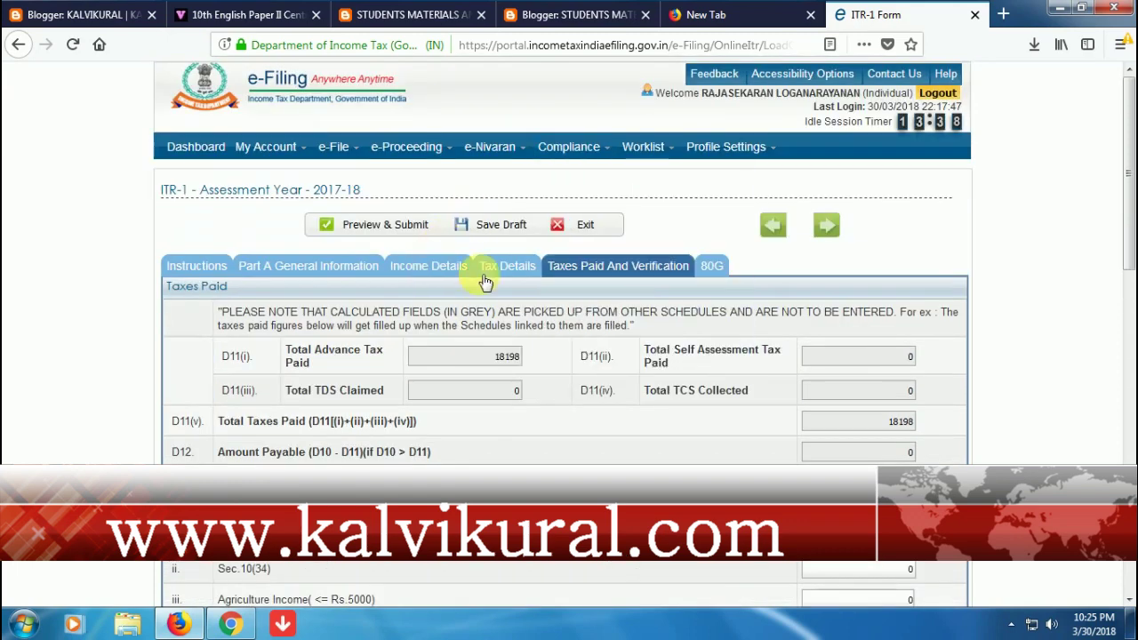
- Review the Income Details tab's Part C deductions and Part D tax computation, all showing 0
click(410, 273)
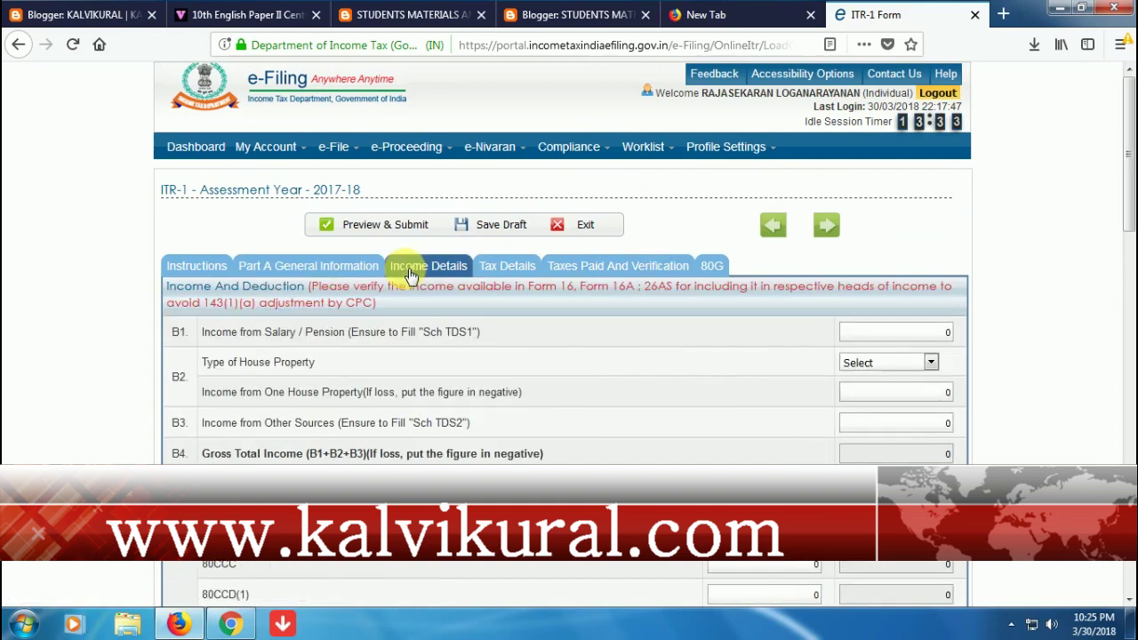
scroll(551, 384, down, 3)
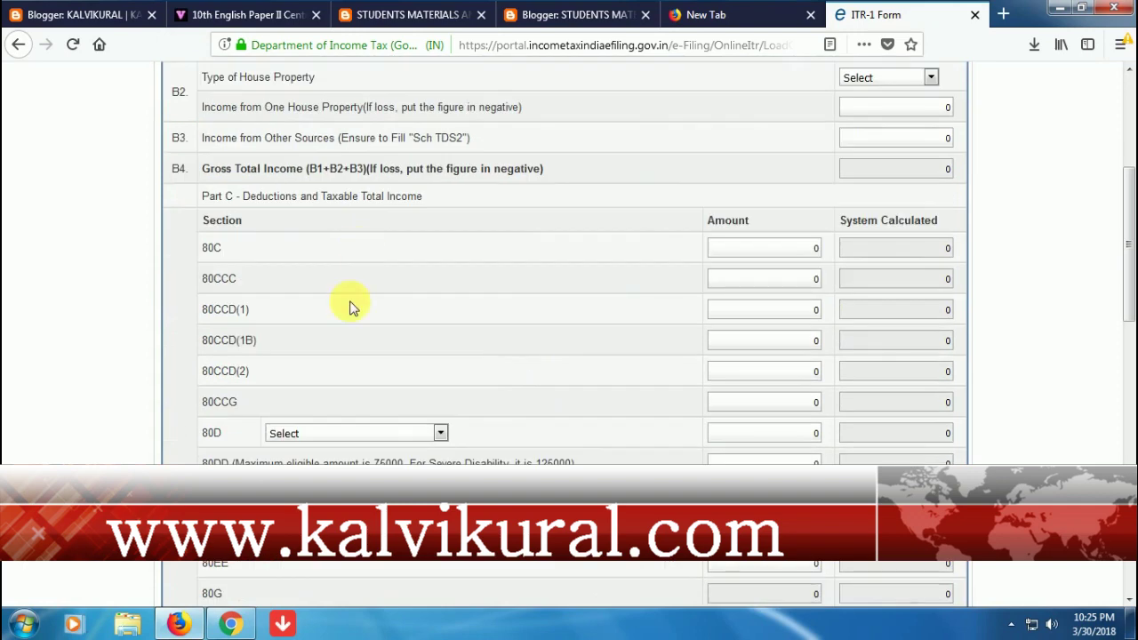
scroll(349, 307, up, 2)
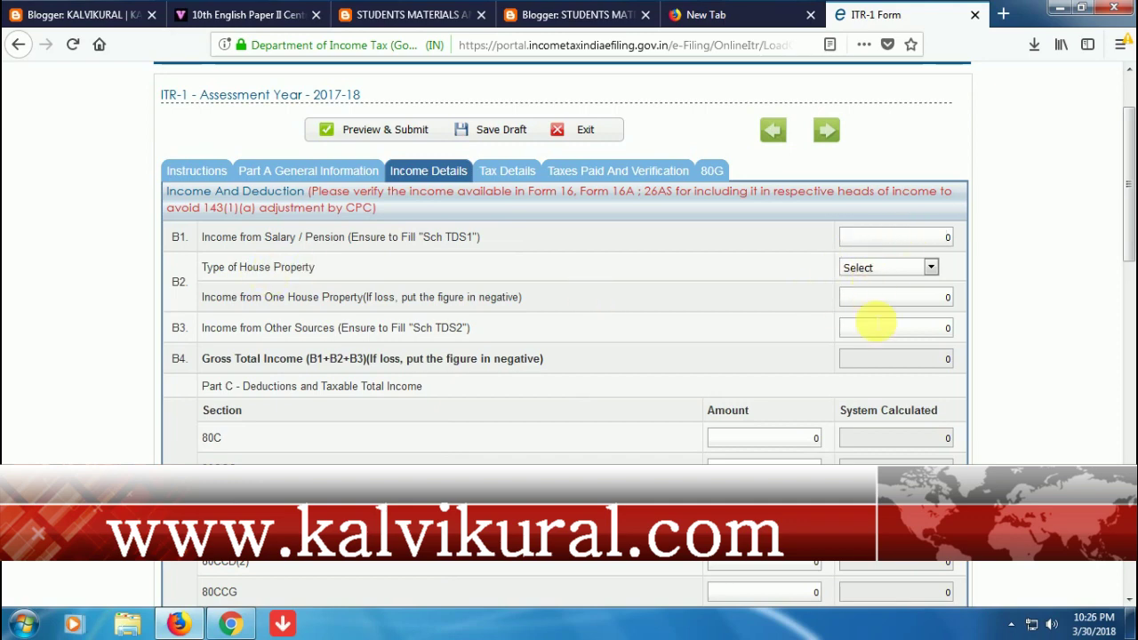
scroll(863, 392, down, 2)
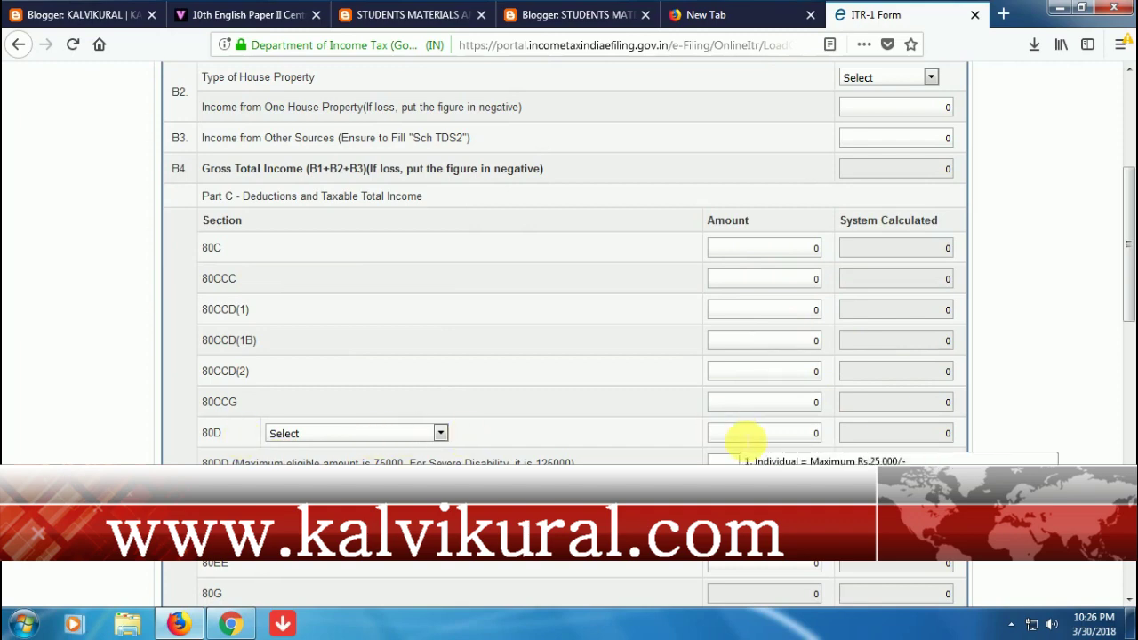
scroll(743, 438, down, 5)
scroll(738, 436, down, 2)
scroll(738, 437, down, 3)
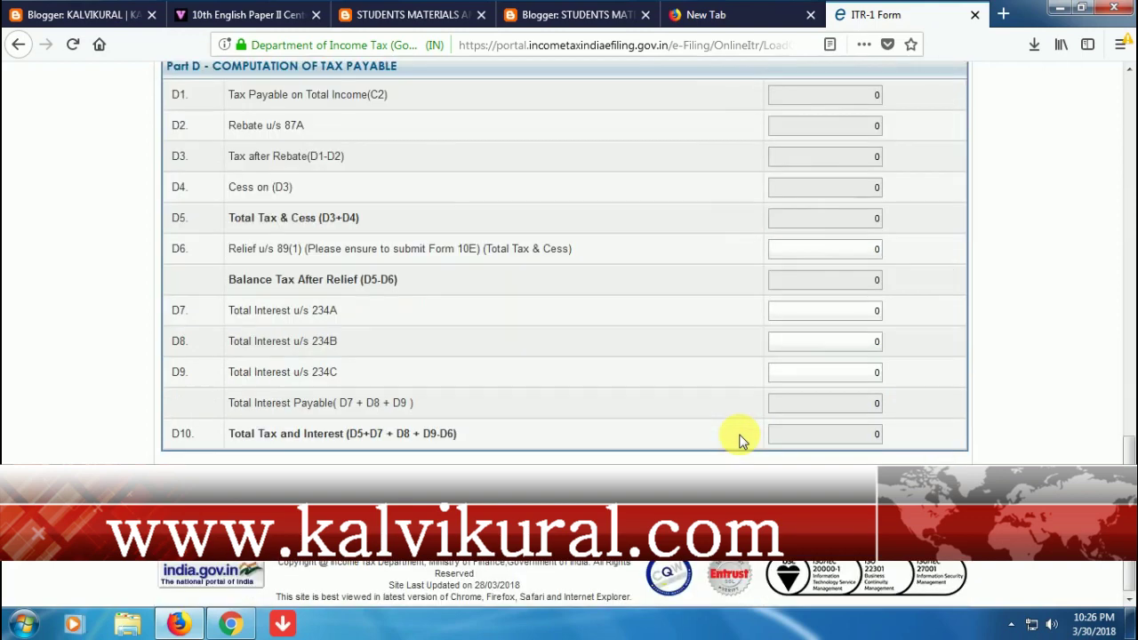
scroll(738, 437, up, 3)
scroll(744, 439, up, 3)
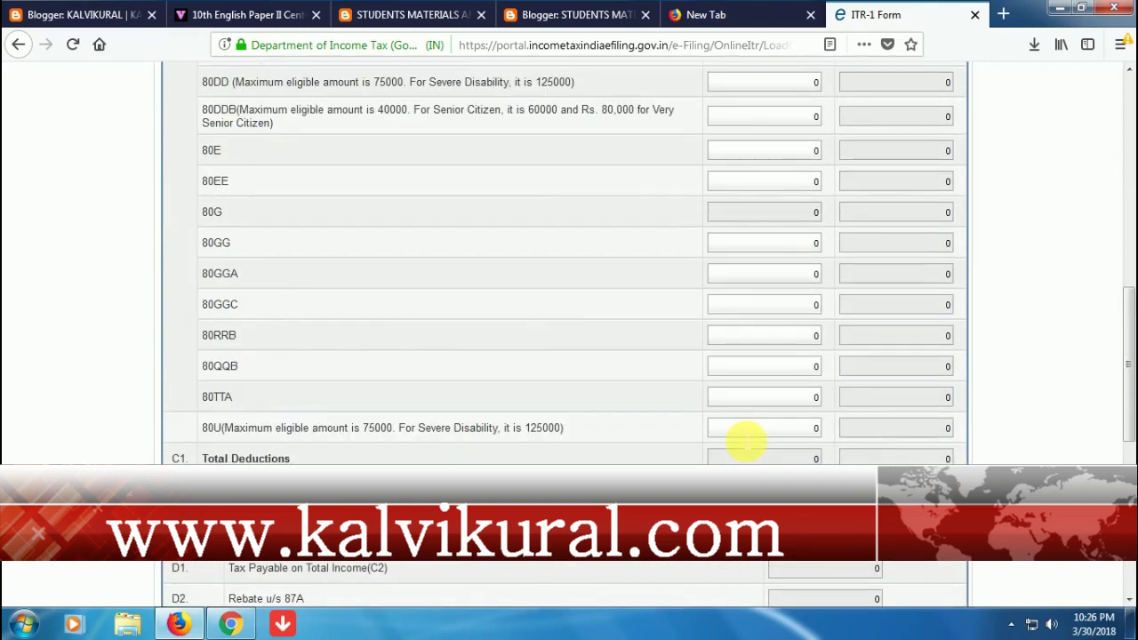
scroll(745, 442, up, 10)
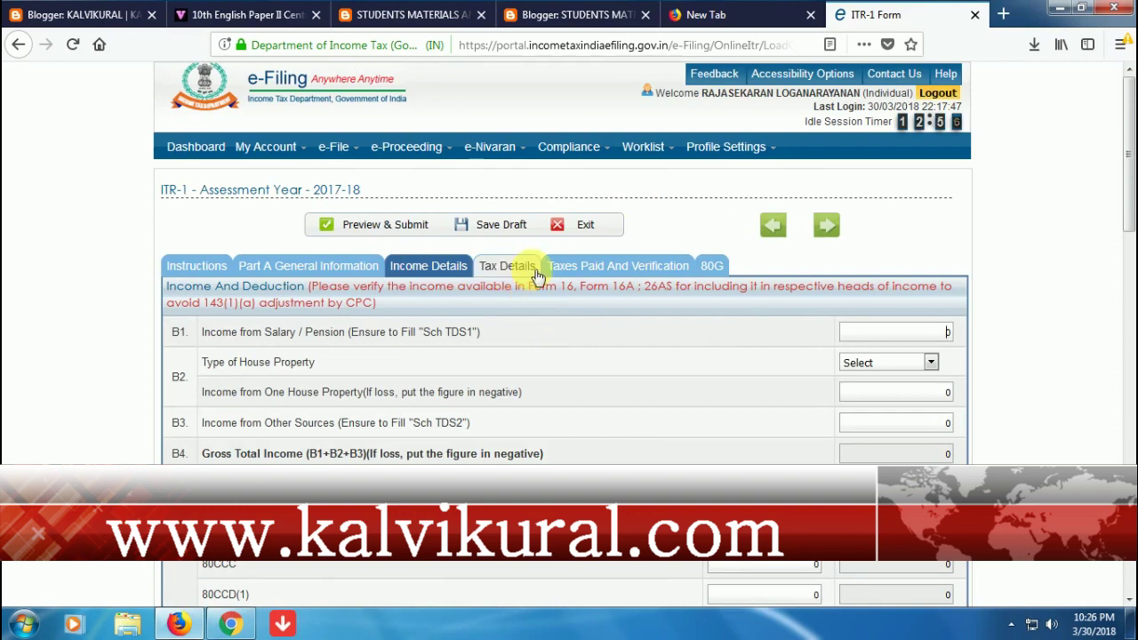
- Recheck the income details in Parts B–D, then move to the 80G donations section
click(586, 268)
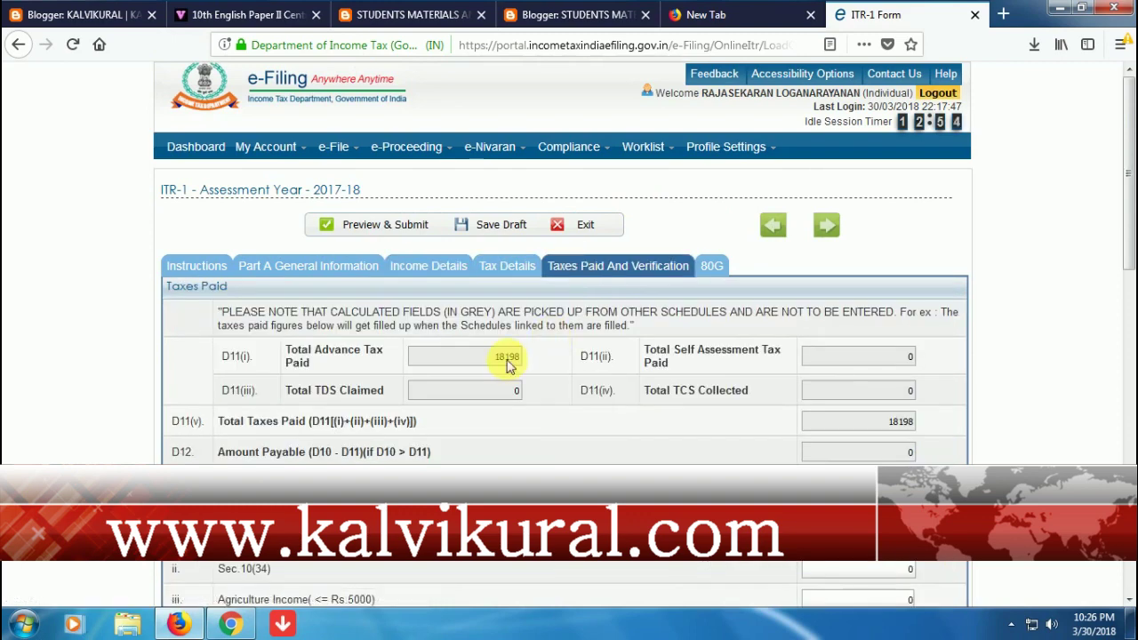
click(445, 266)
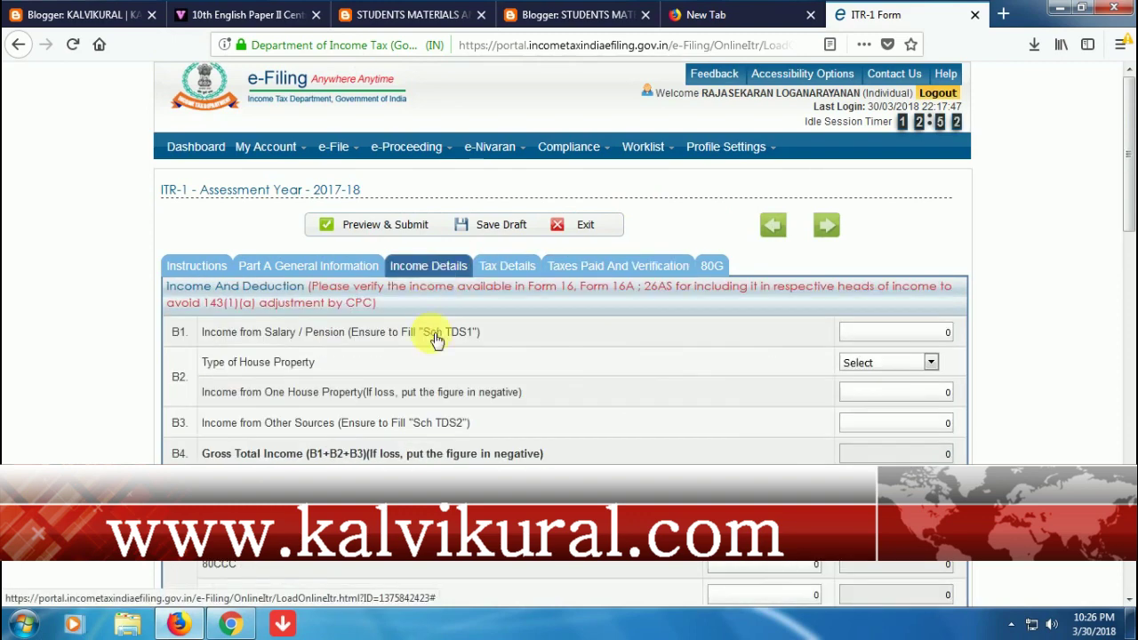
scroll(901, 398, down, 15)
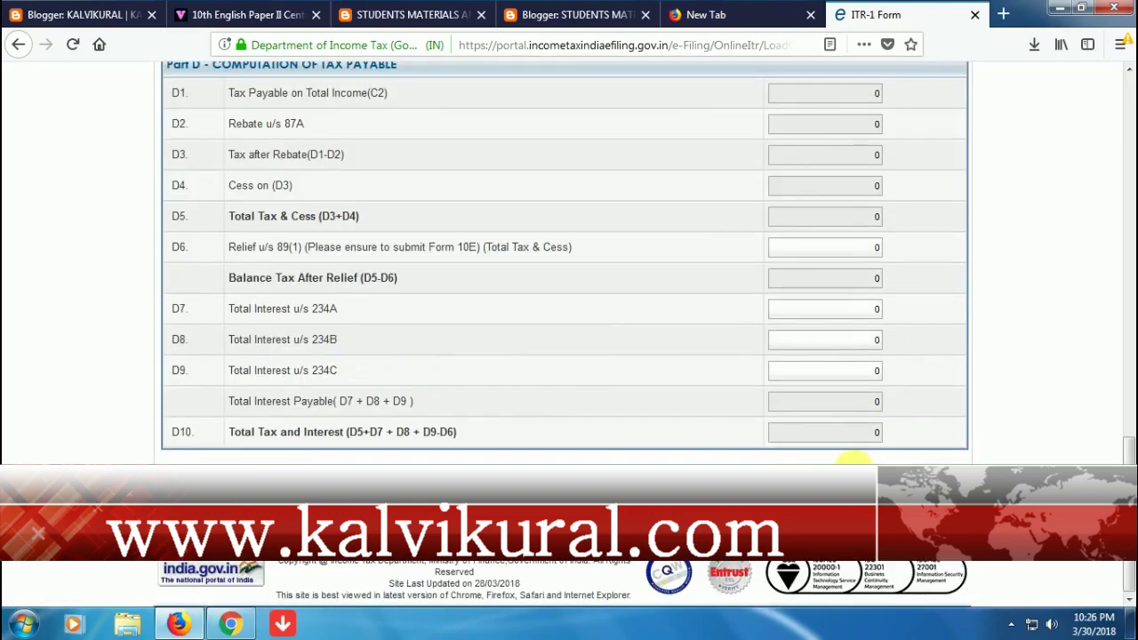
scroll(851, 459, up, 3)
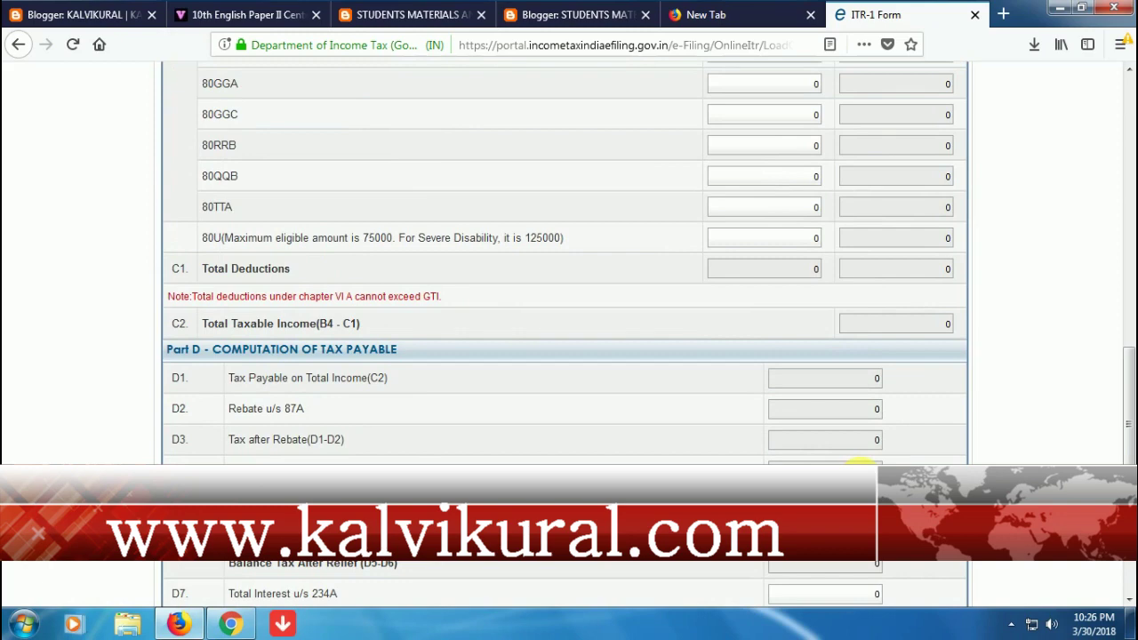
scroll(859, 465, up, 3)
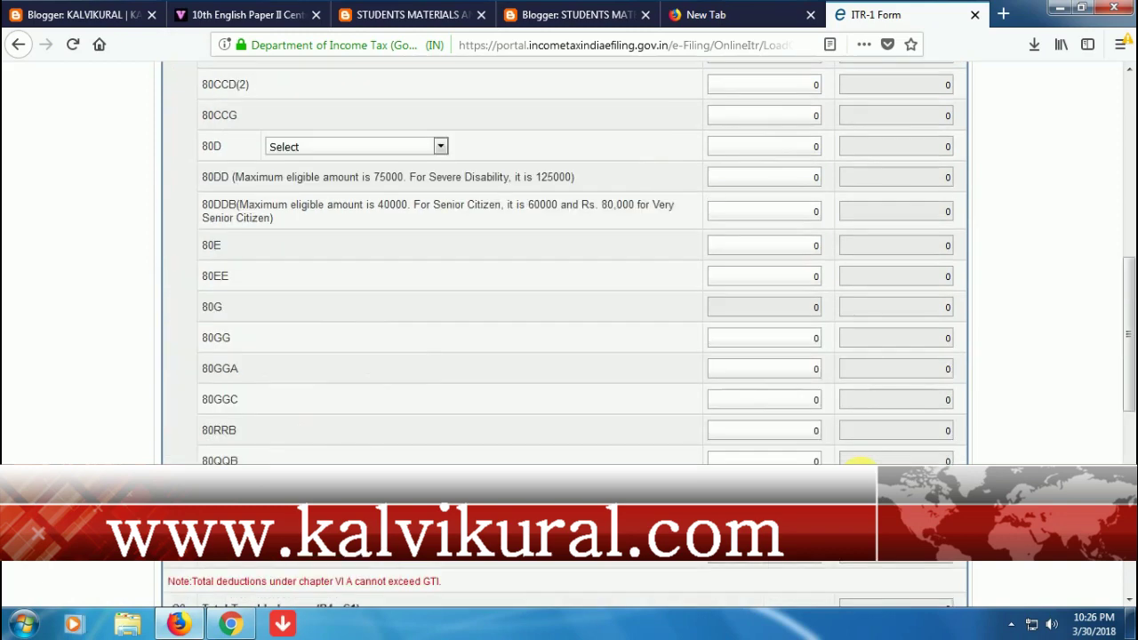
scroll(859, 463, up, 1)
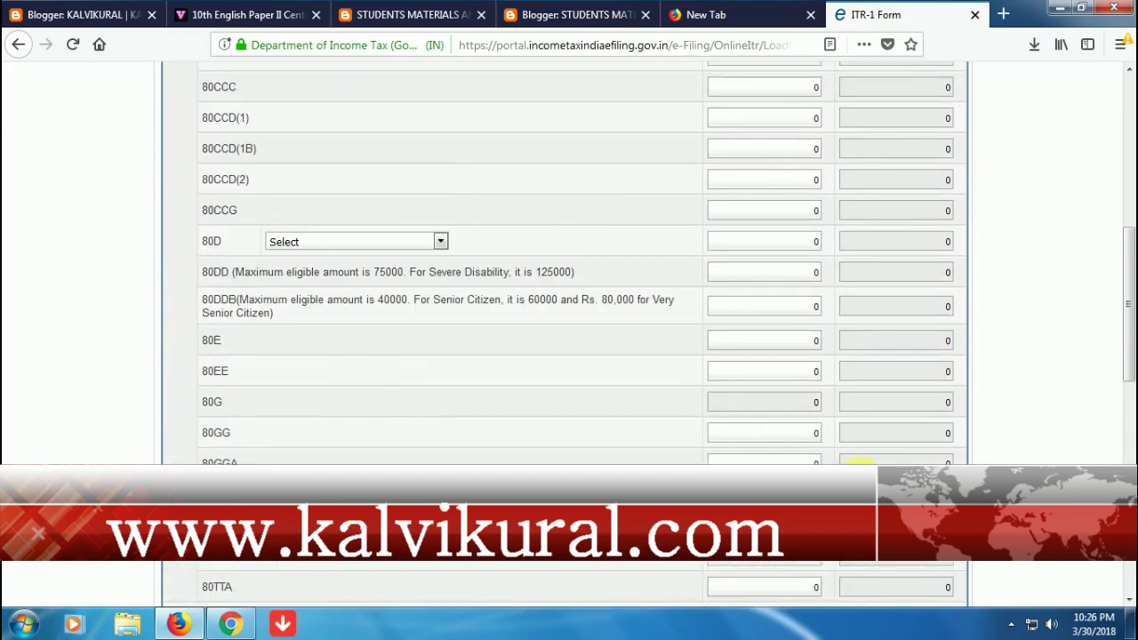
scroll(859, 463, up, 3)
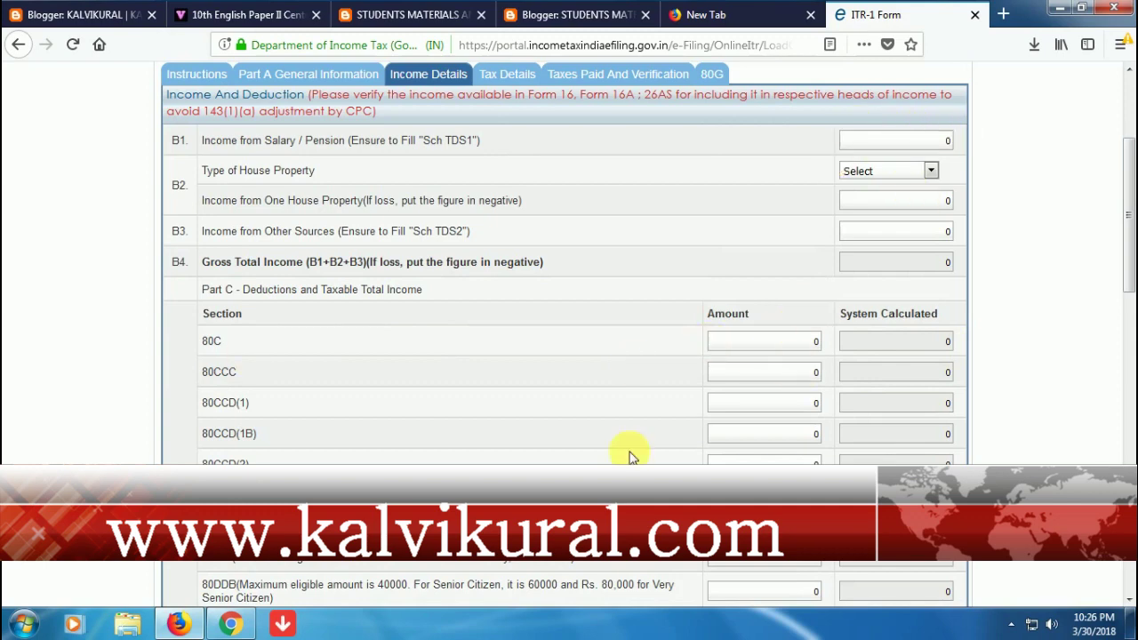
scroll(530, 449, down, 1)
scroll(529, 443, down, 1)
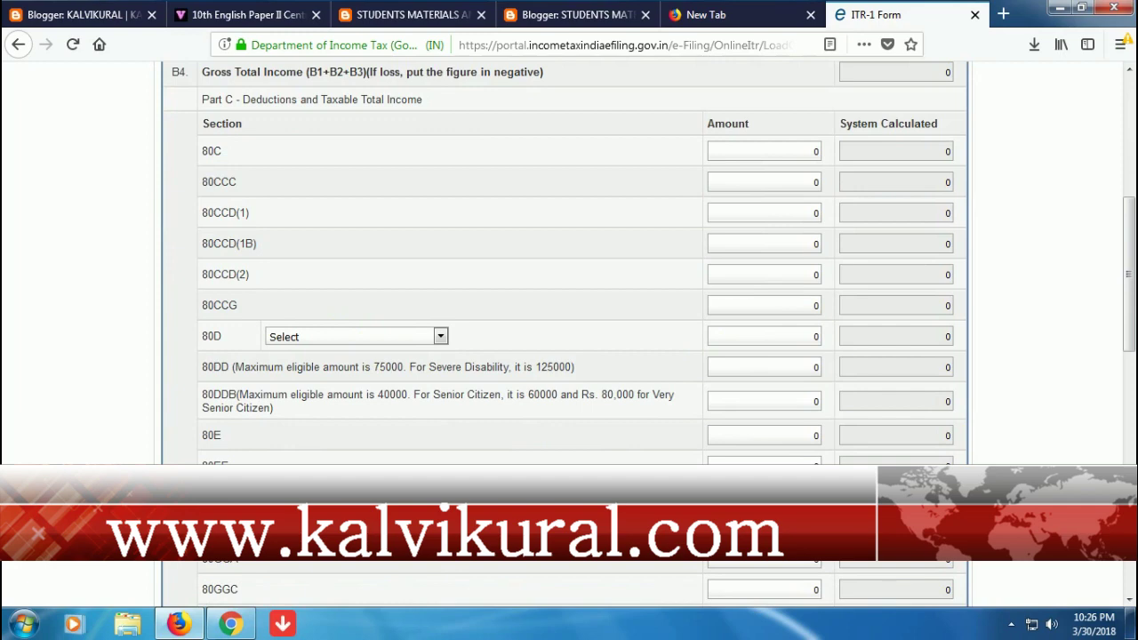
scroll(560, 267, up, 3)
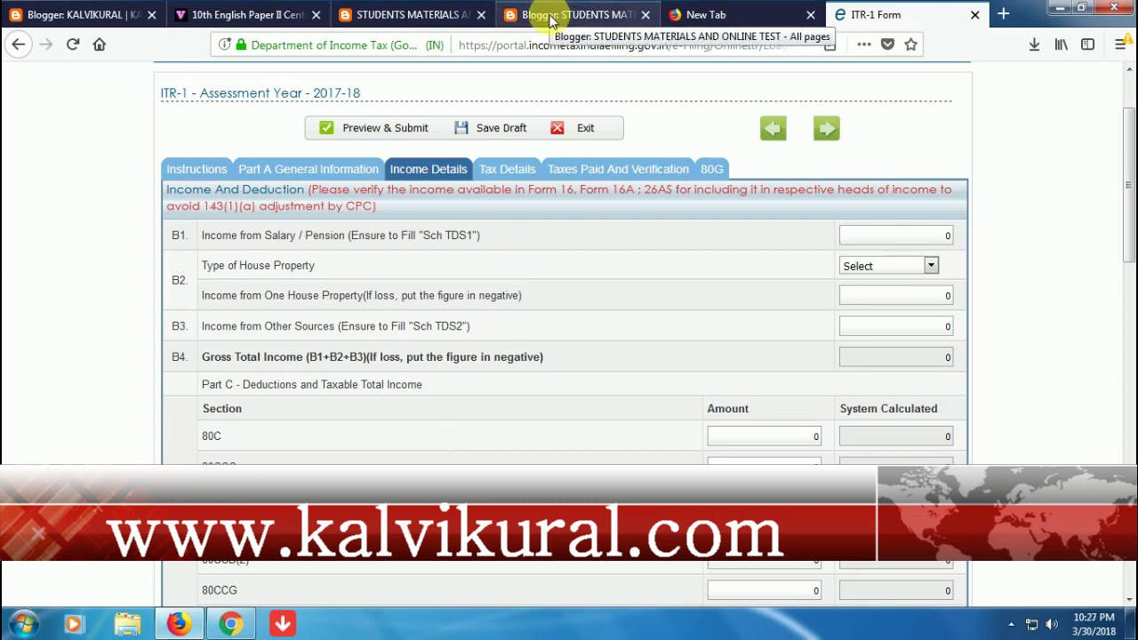
click(712, 170)
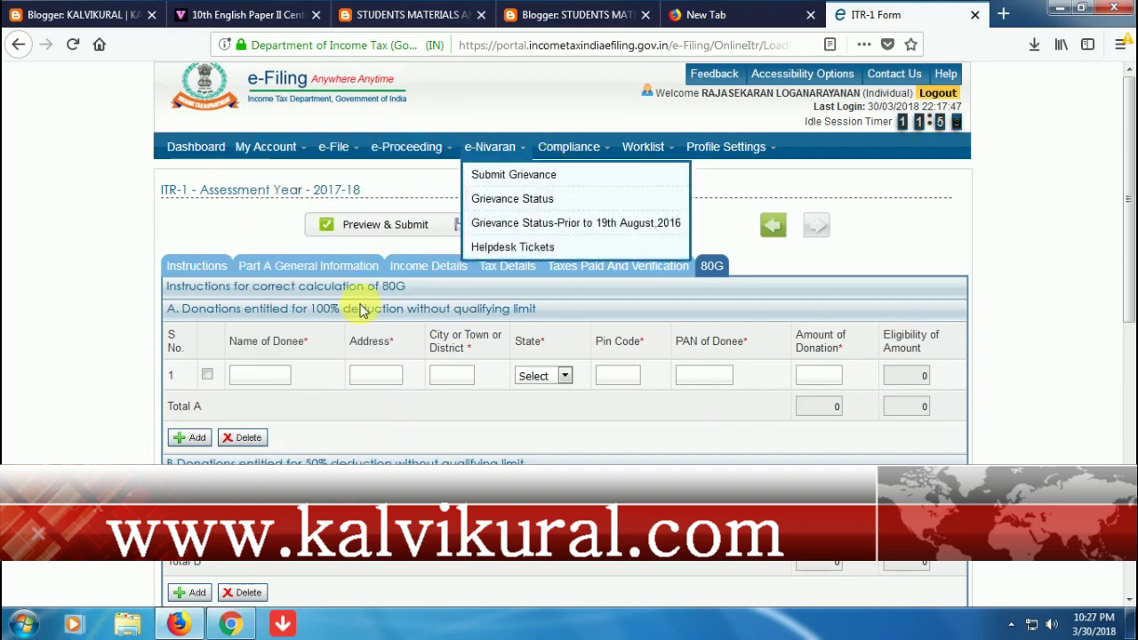
click(427, 271)
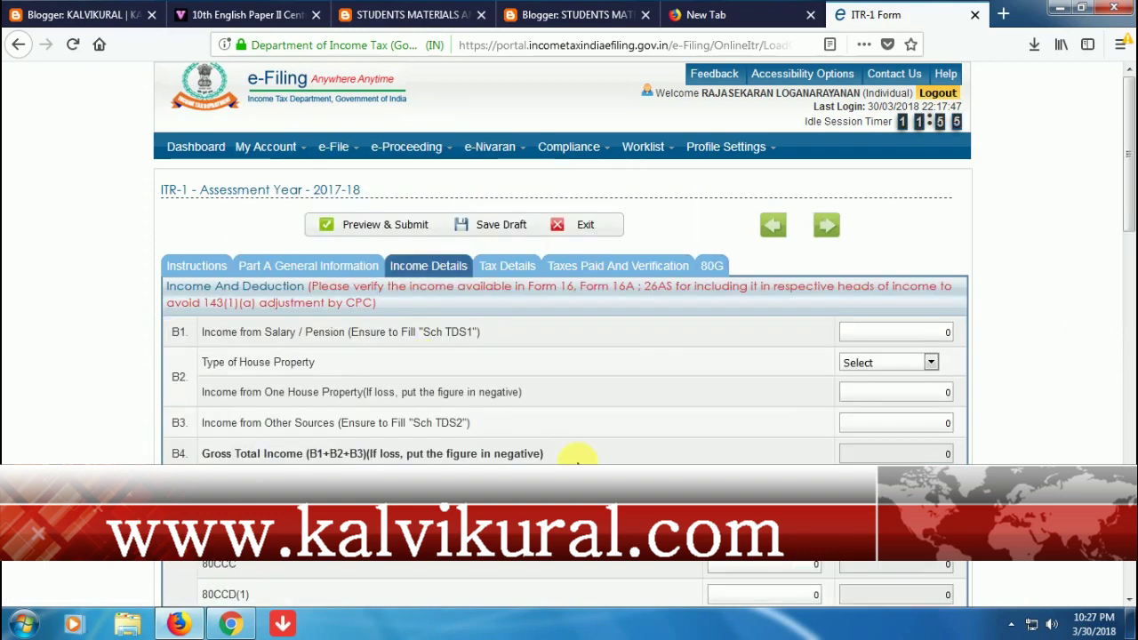
scroll(578, 458, down, 8)
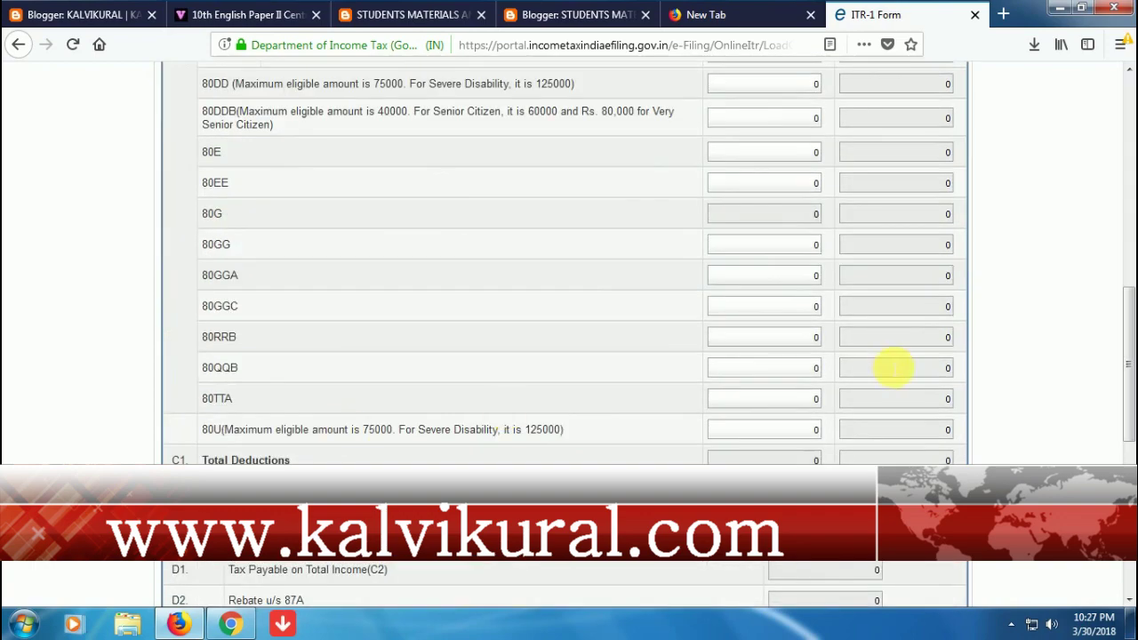
scroll(578, 266, down, 5)
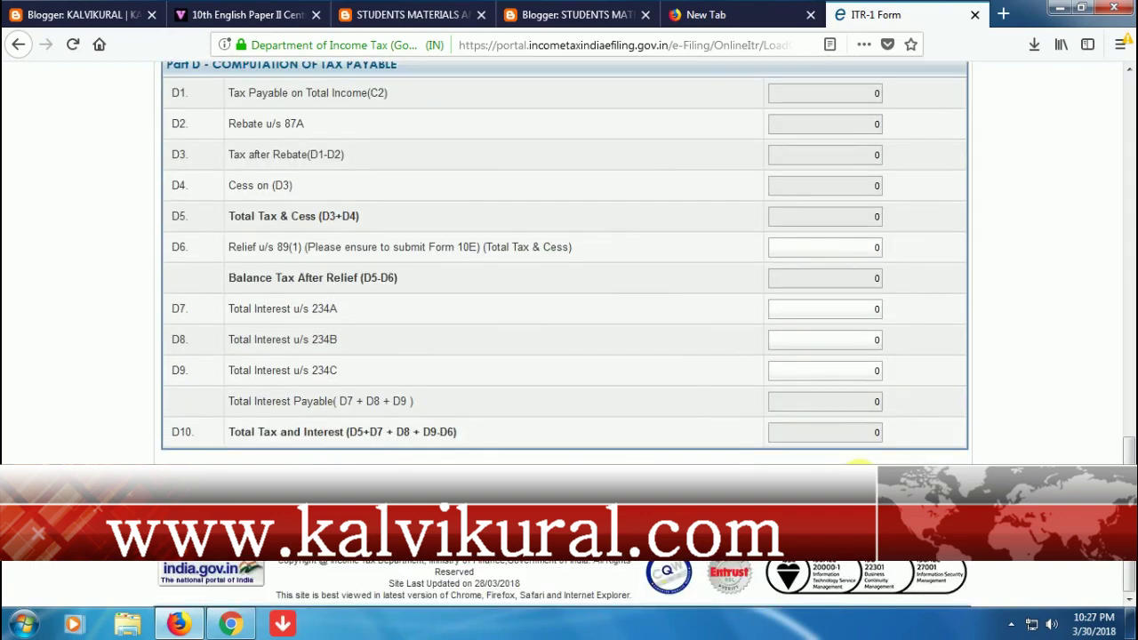
scroll(578, 267, up, 7)
scroll(593, 325, up, 2)
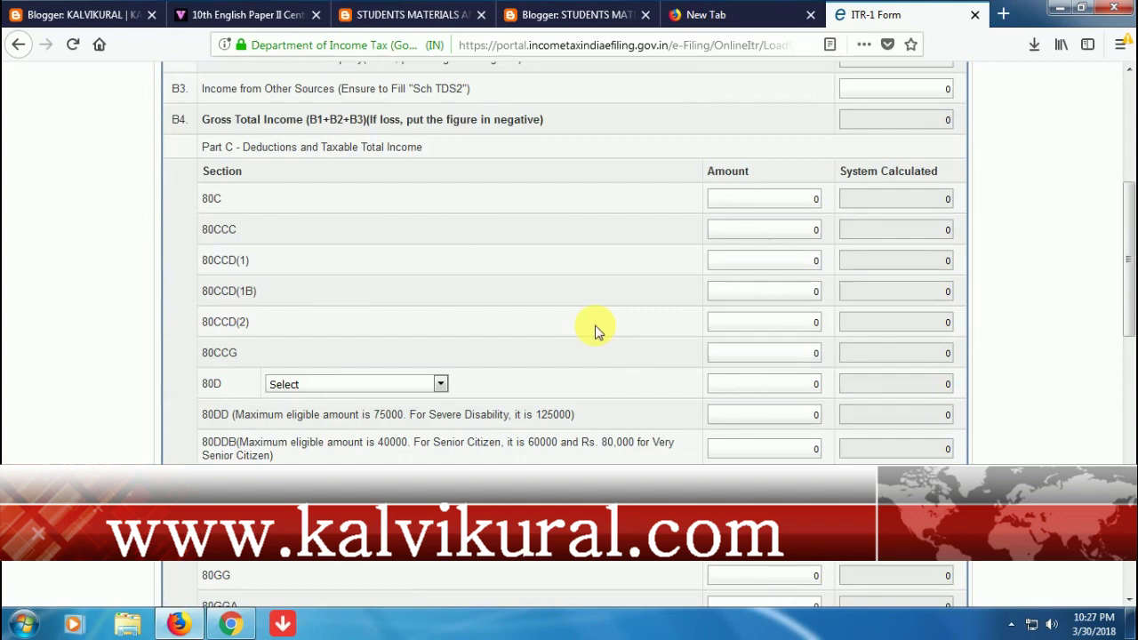
scroll(584, 302, up, 4)
scroll(472, 199, up, 1)
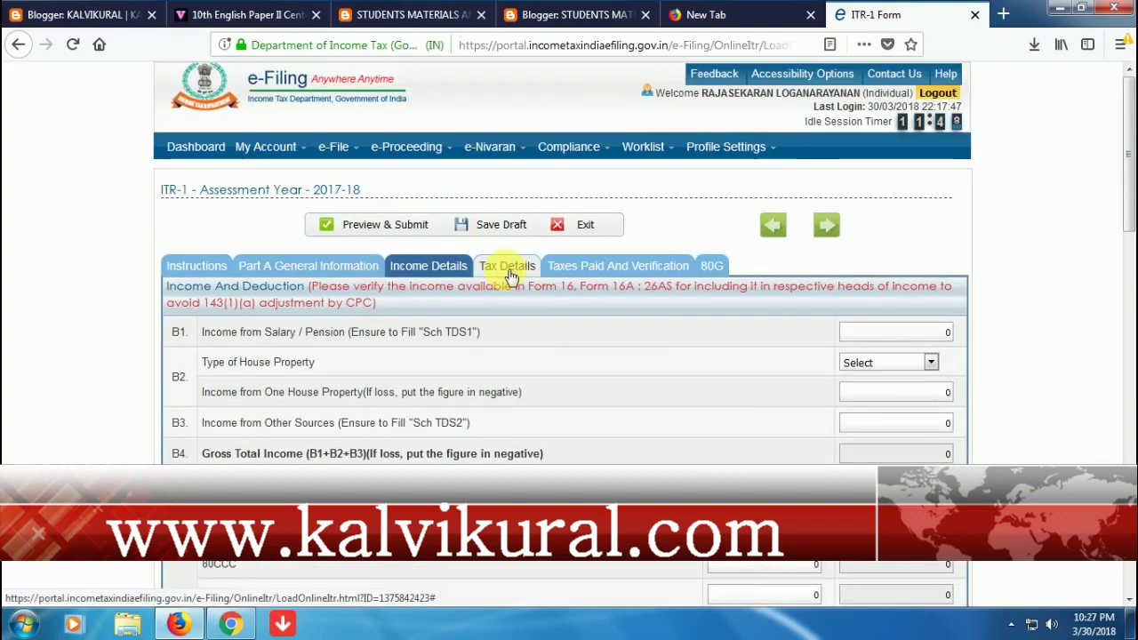
click(612, 266)
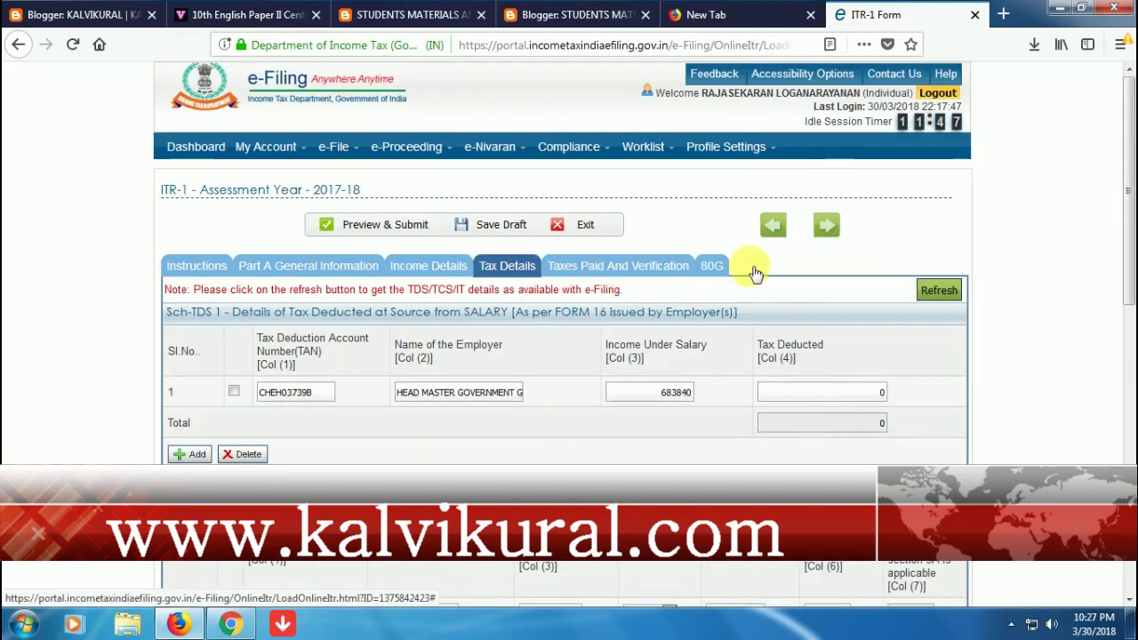
click(712, 266)
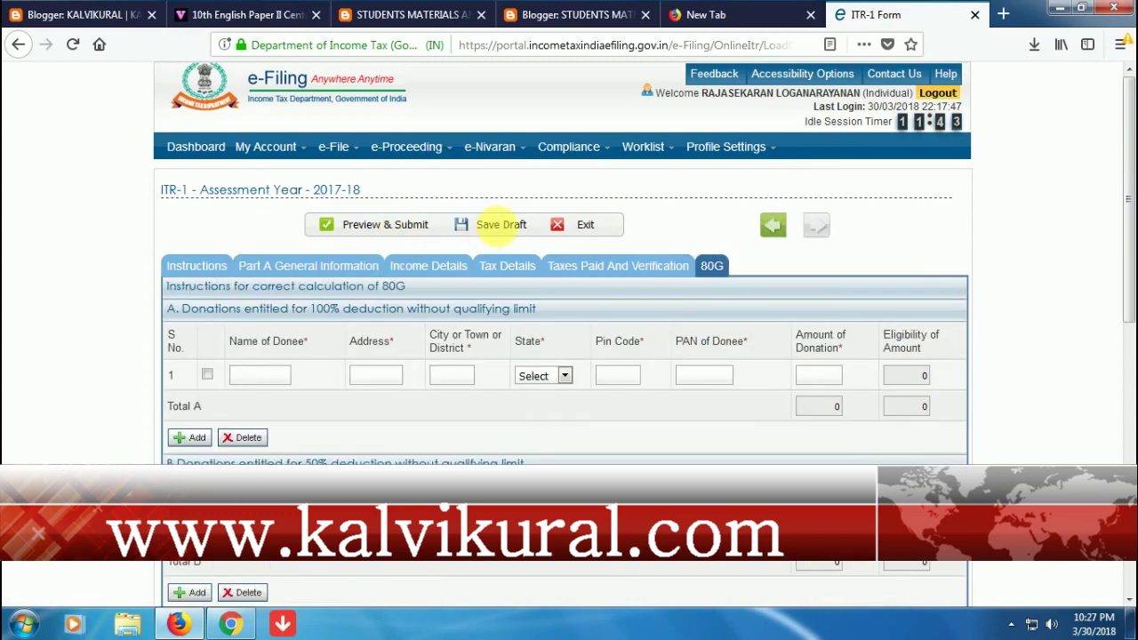
- Save the ITR-1 as a draft, try Preview & Submit, and acknowledge the salary mismatch warning
click(499, 227)
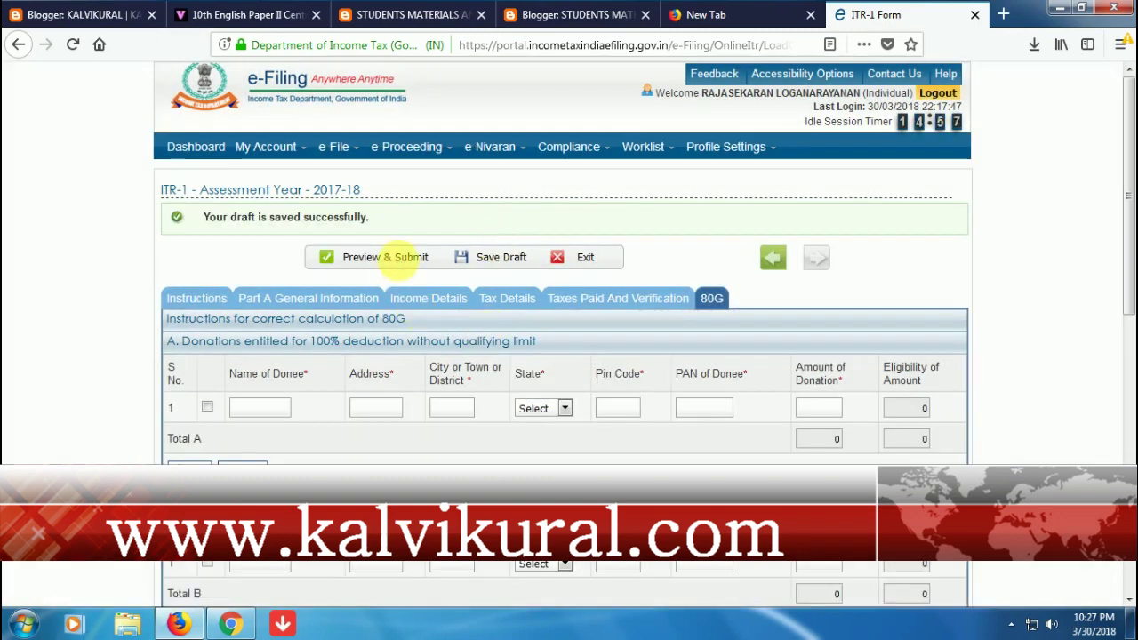
click(398, 257)
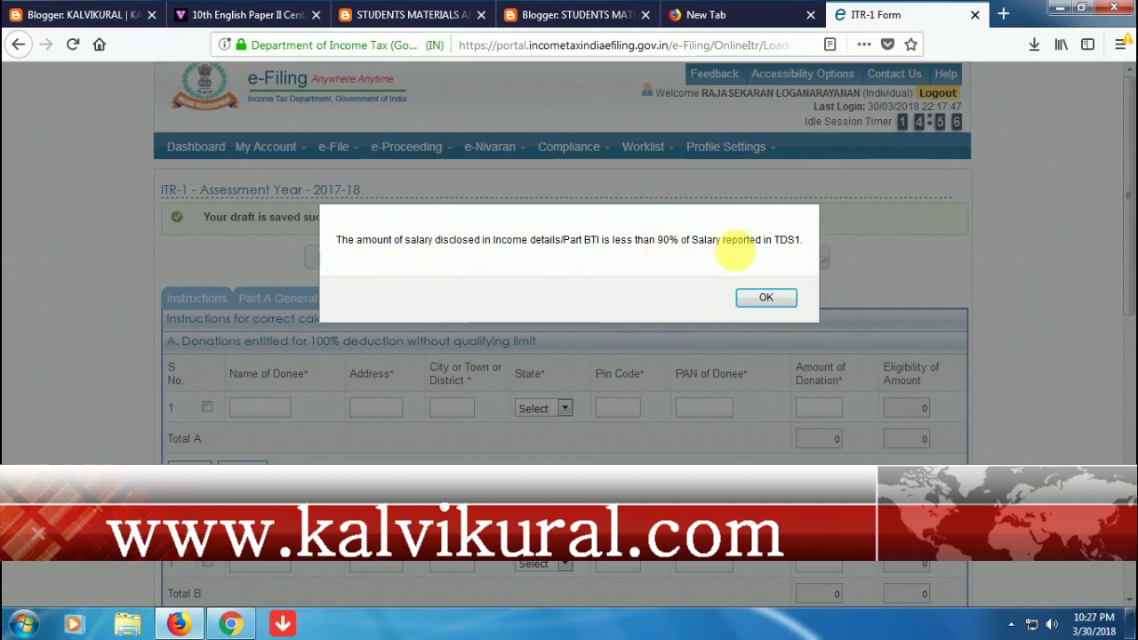
click(763, 298)
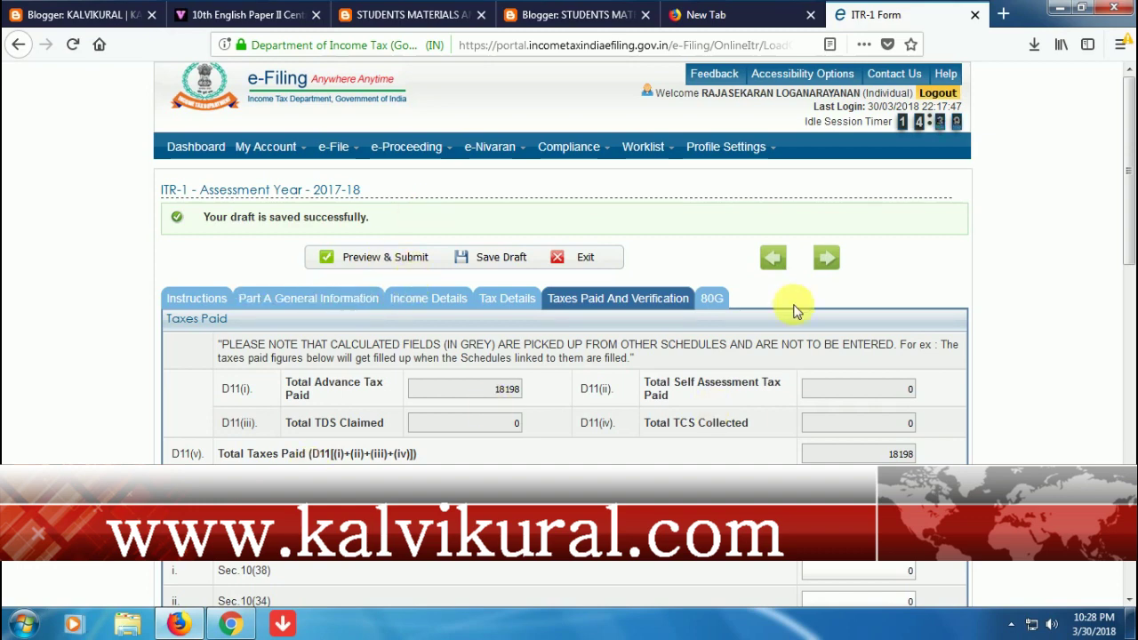
- View the filed IncomeTax Returns, listing ITR-1 filings for 2016-17 and 2017-18
click(267, 149)
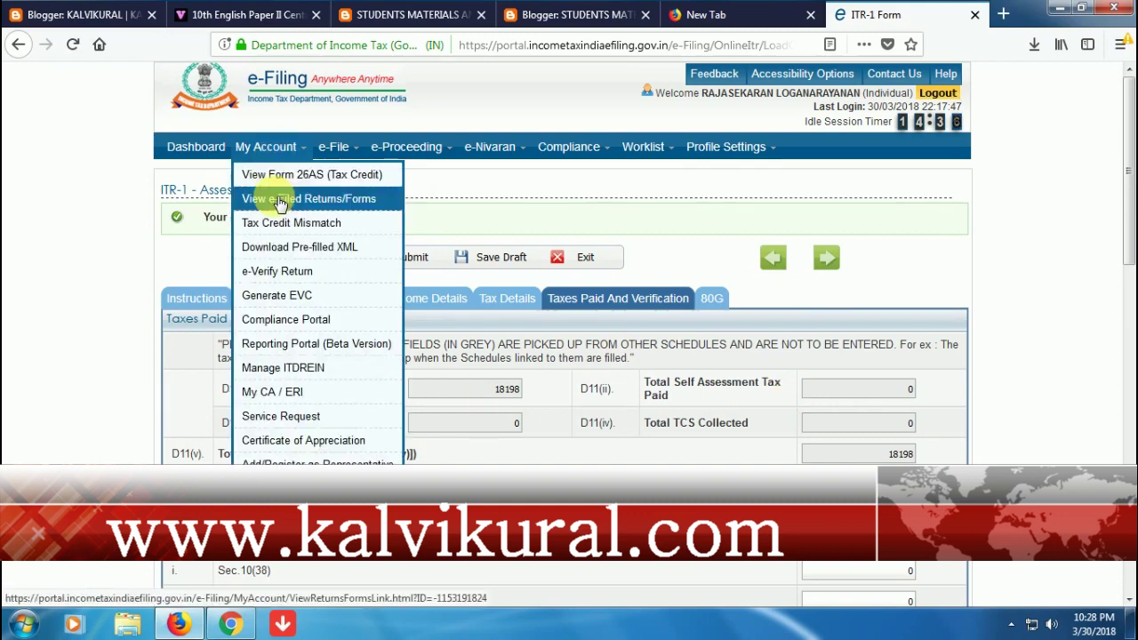
click(280, 200)
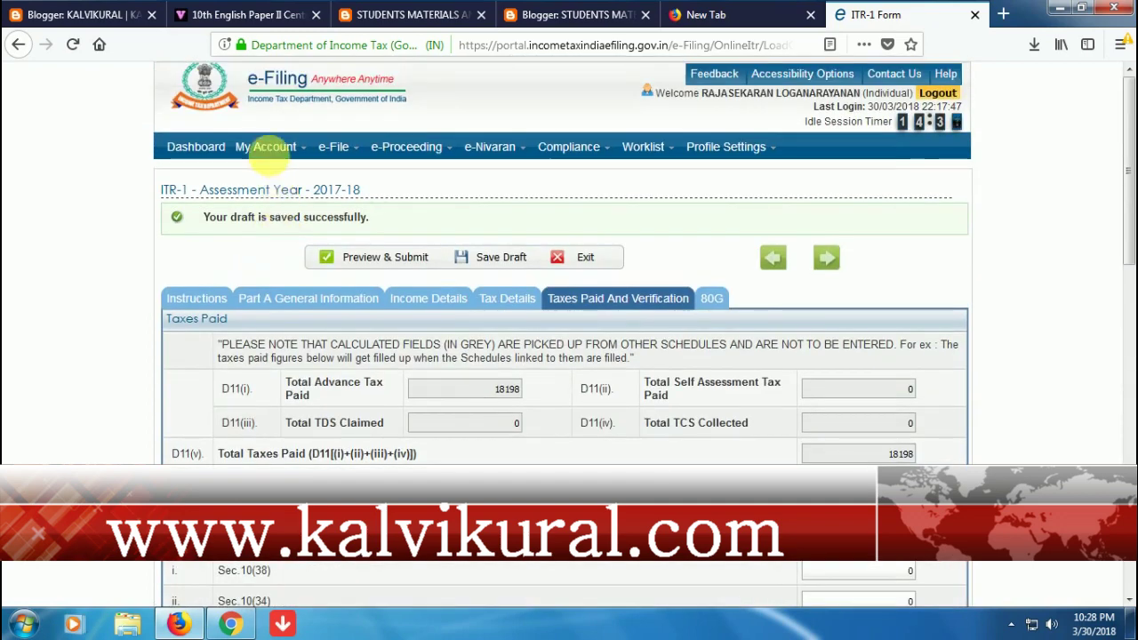
click(267, 148)
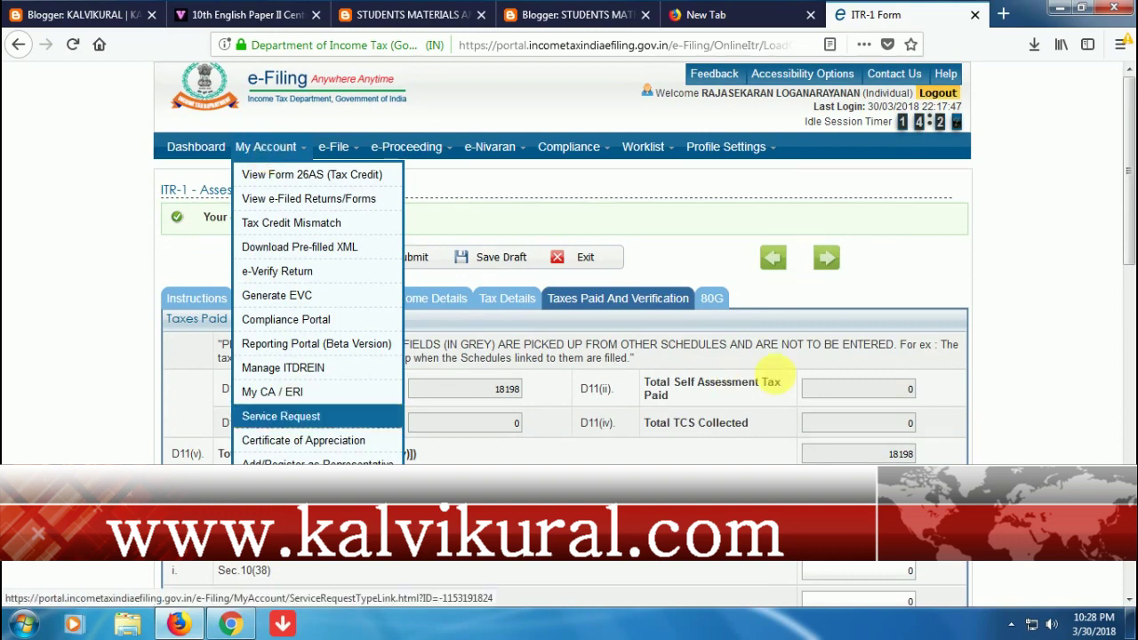
click(195, 148)
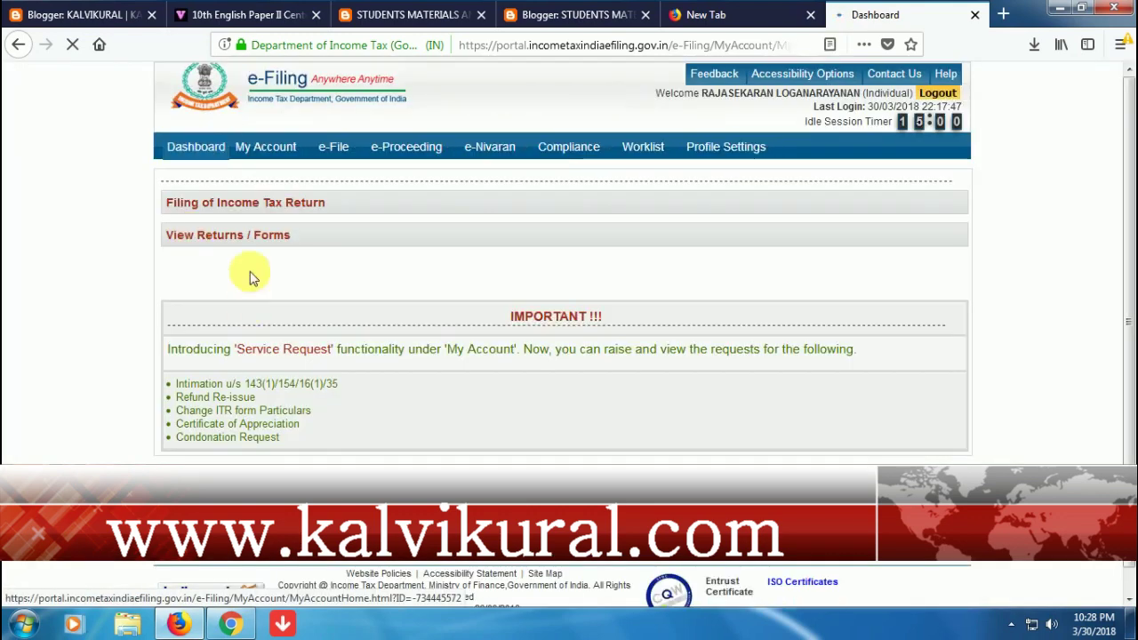
click(240, 239)
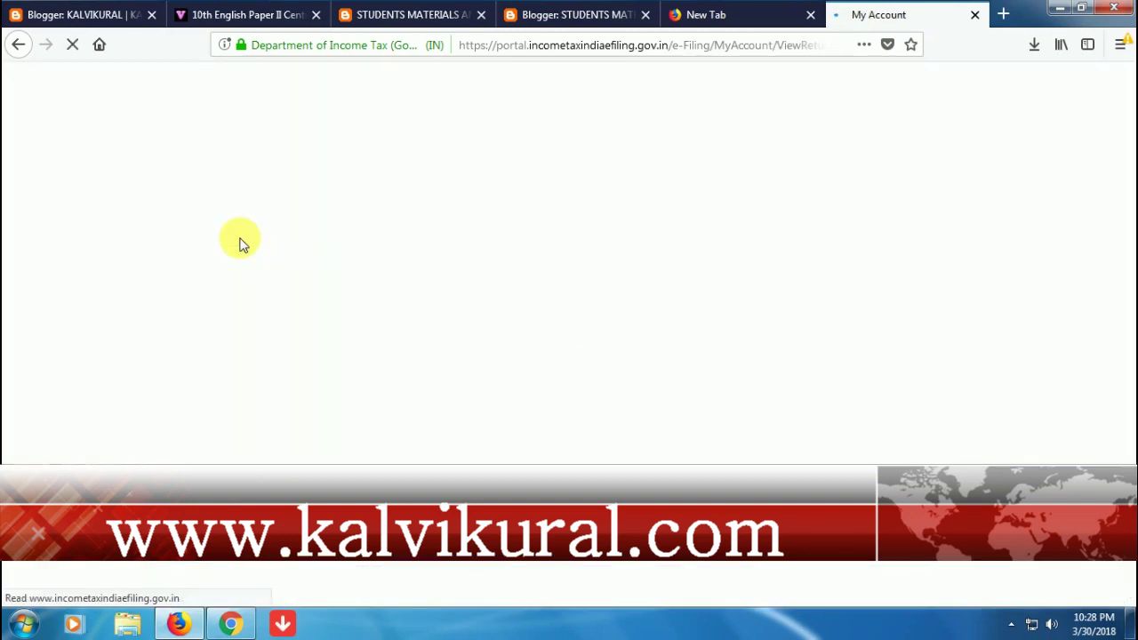
click(669, 250)
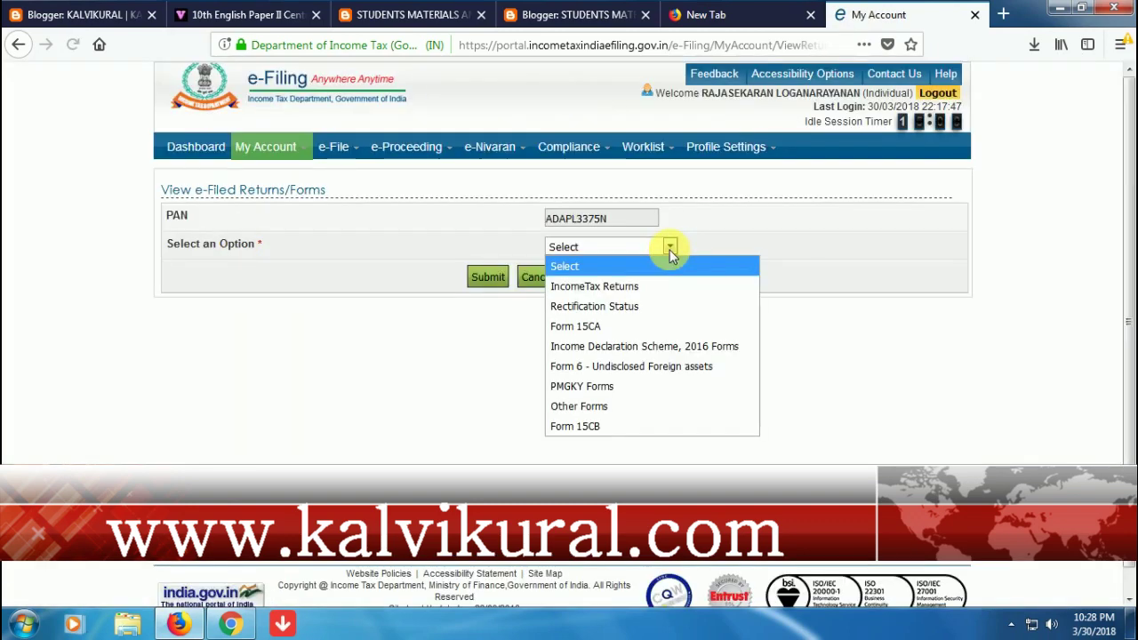
click(489, 279)
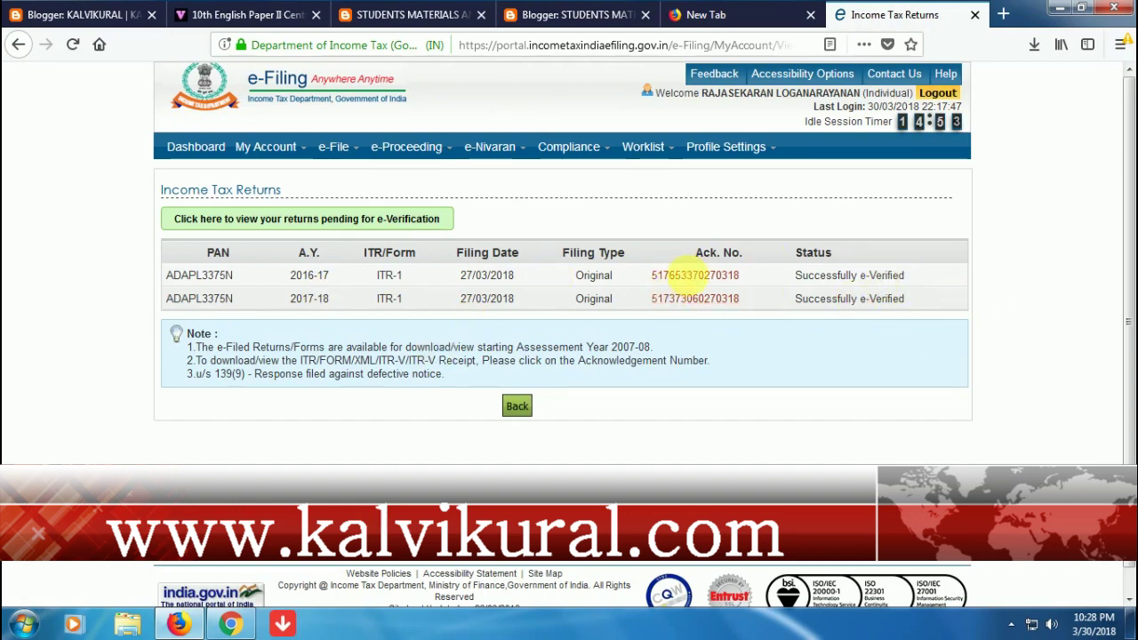
- Open the 2016-17 ITR-1 acknowledgement to see it filed and e-verified on 27/03/2018
click(694, 278)
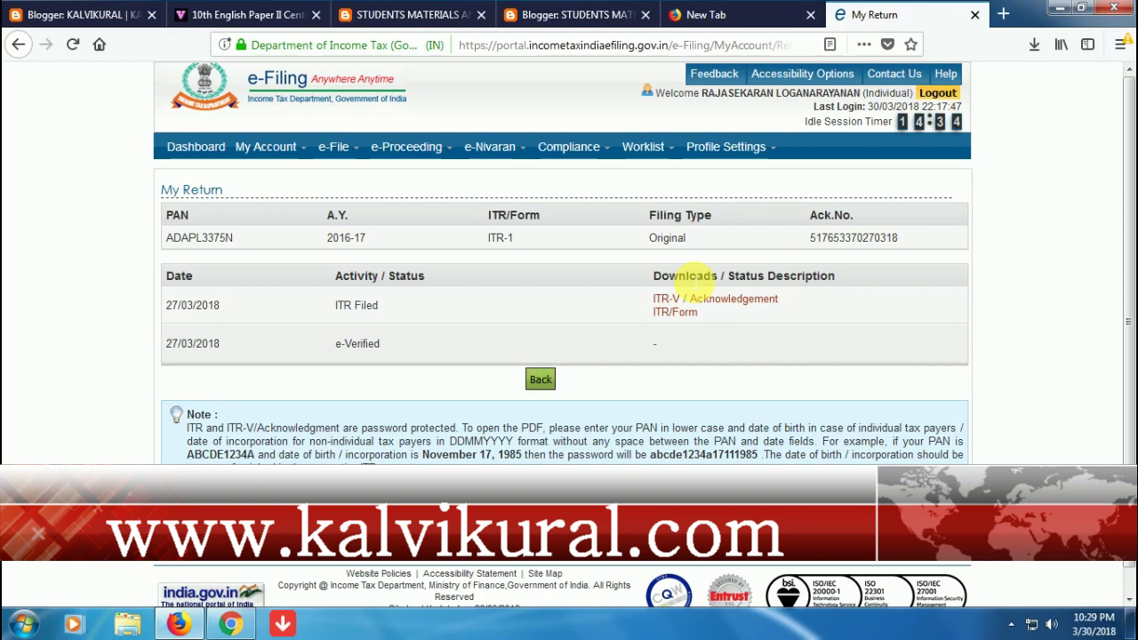
scroll(689, 276, down, 1)
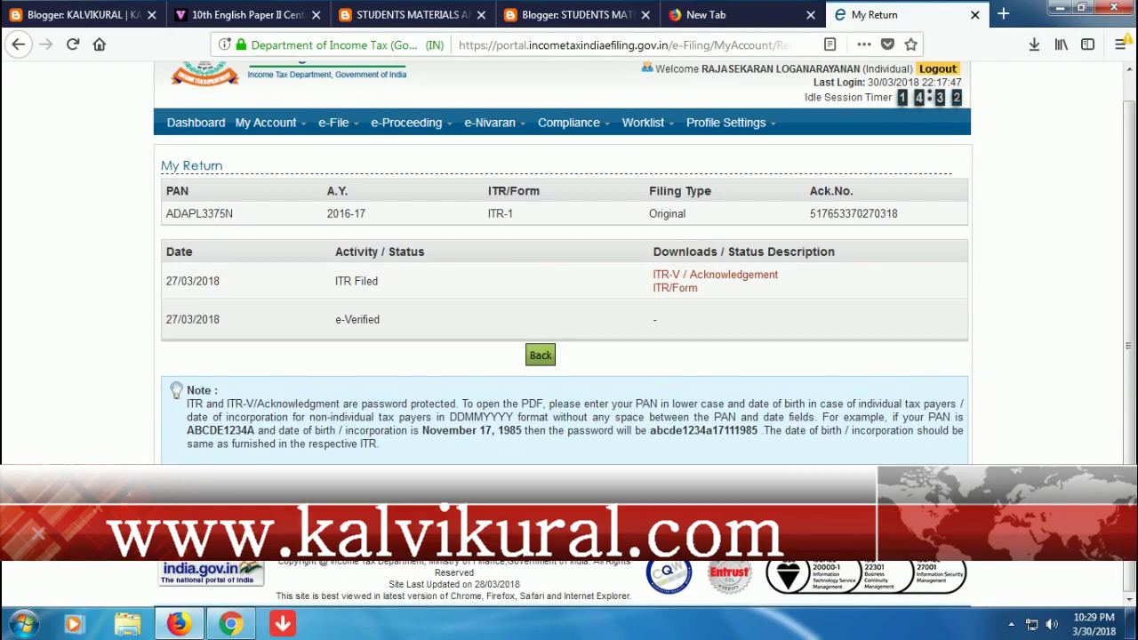